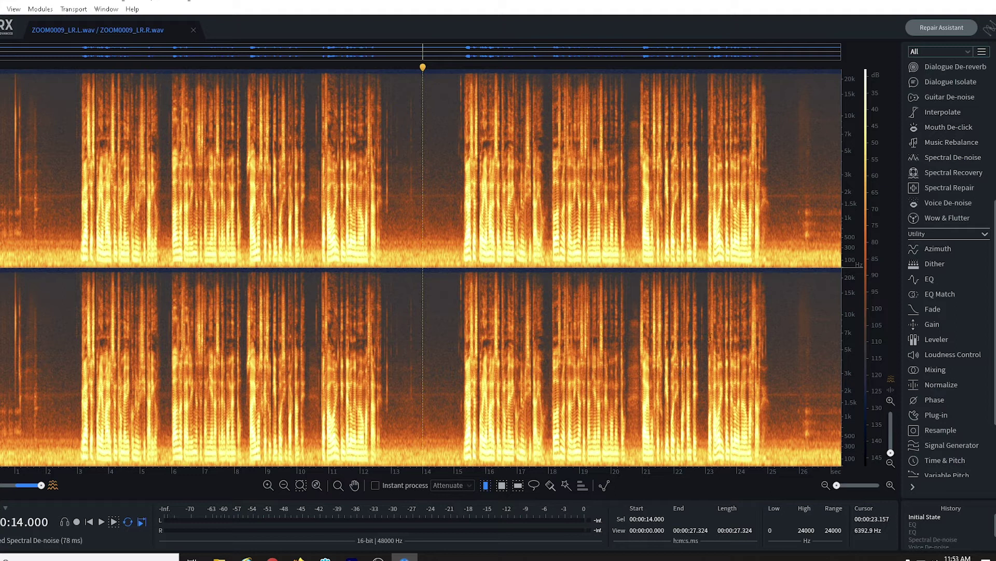
- Set the EQ high-pass filter's cutoff to 101 Hz and close the module without rendering
{"action": "left_click", "coordinate": [951, 281]}
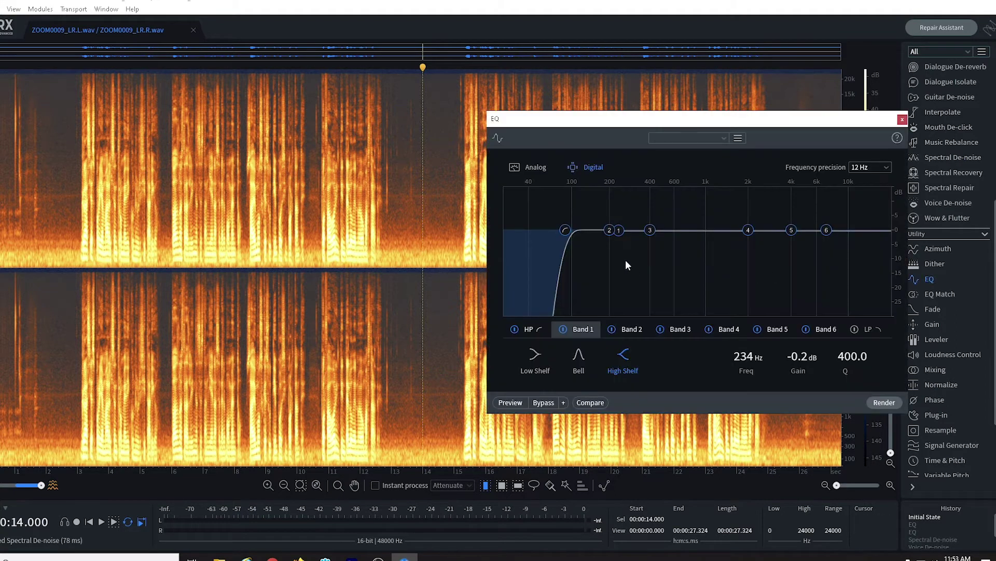
{"action": "left_click_drag", "start_coordinate": [565, 229], "coordinate": [573, 234]}
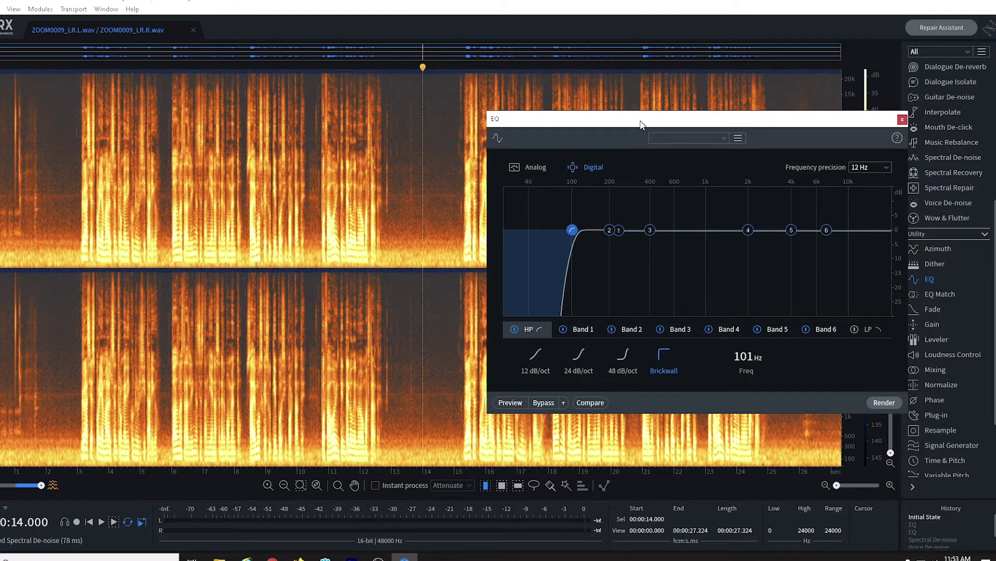
{"action": "left_click_drag", "start_coordinate": [463, 48], "coordinate": [463, 49]}
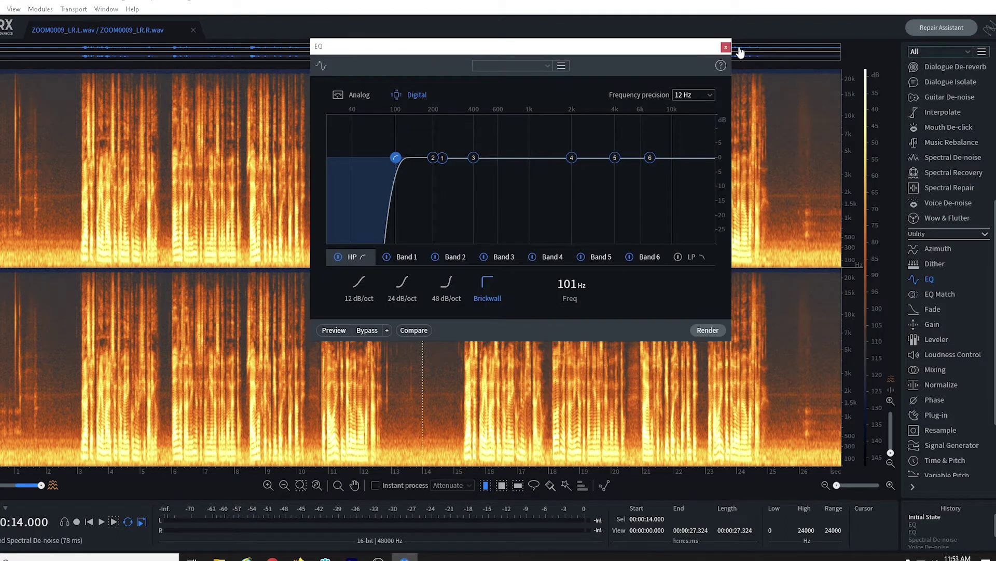
{"action": "left_click", "coordinate": [726, 45]}
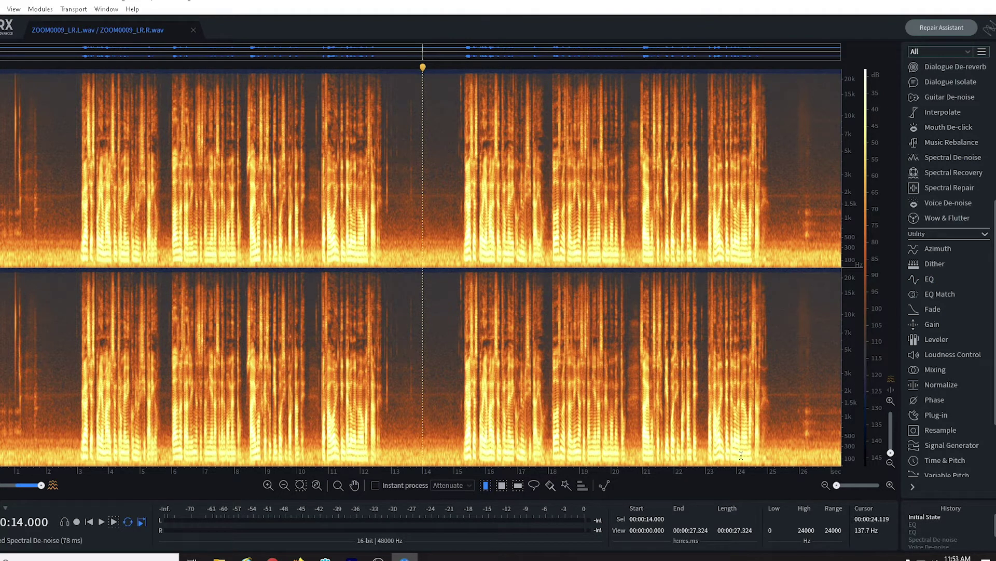
- Adjust the spectrogram's amplitude colour range and examine the low frequencies below about 543 Hz for rumble under the voice
{"action": "left_click_drag", "start_coordinate": [884, 292], "coordinate": [883, 314]}
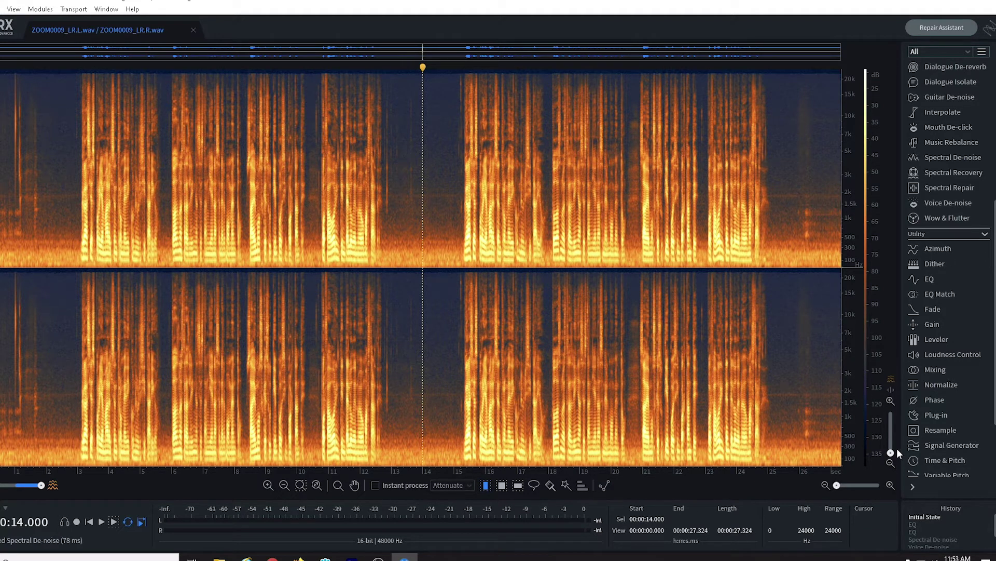
{"action": "left_click_drag", "start_coordinate": [891, 450], "coordinate": [892, 439]}
{"action": "left_click_drag", "start_coordinate": [857, 311], "coordinate": [868, 249]}
{"action": "left_click_drag", "start_coordinate": [852, 381], "coordinate": [860, 254]}
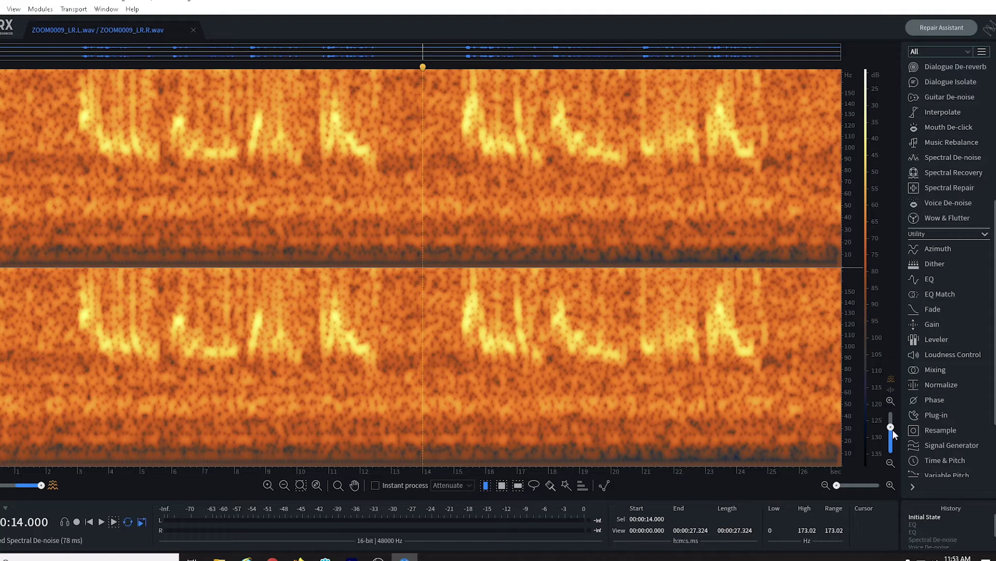
{"action": "left_click_drag", "start_coordinate": [893, 428], "coordinate": [891, 431]}
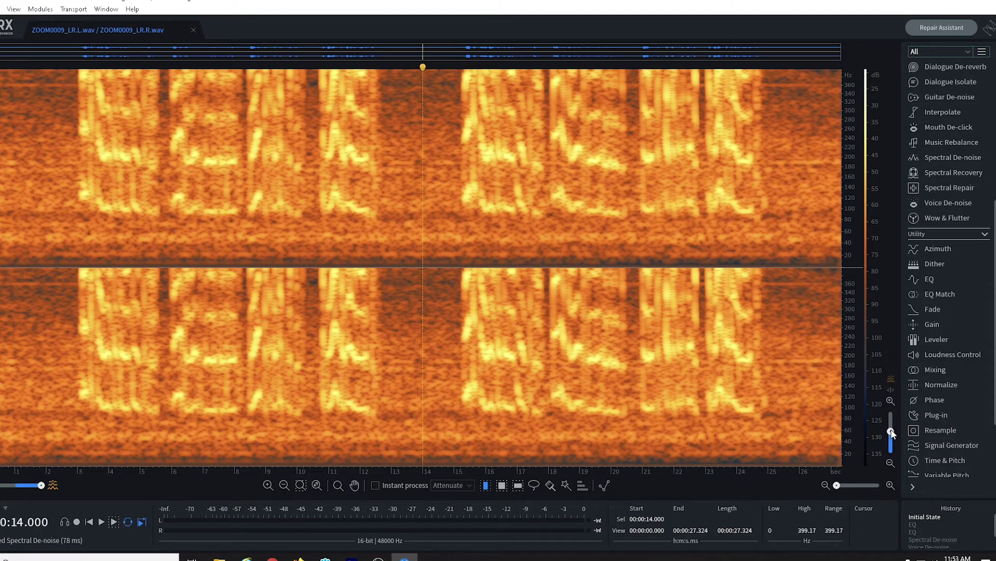
{"action": "left_click_drag", "start_coordinate": [892, 431], "coordinate": [891, 432]}
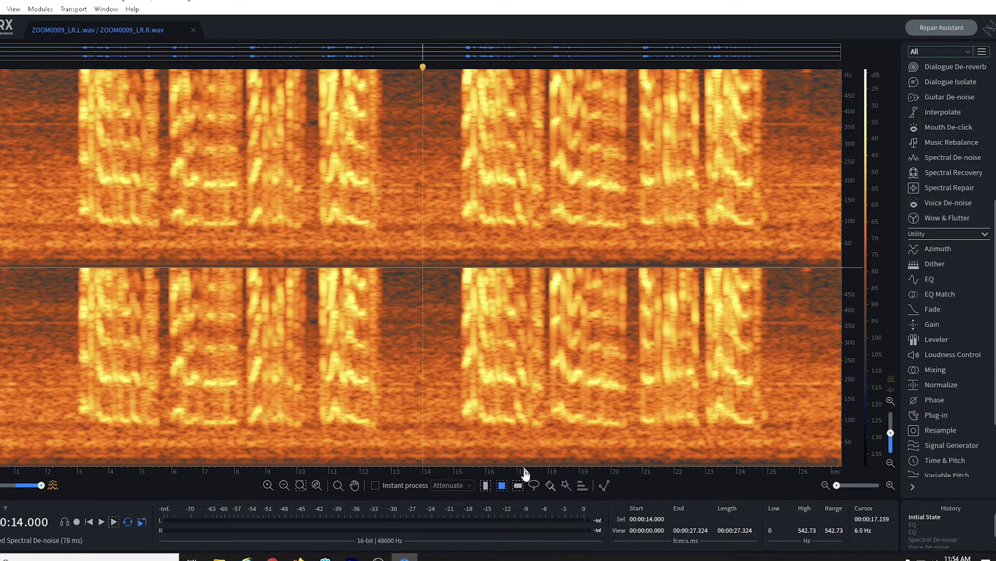
- Select the rumble band from 0 to about 82 Hz across the whole recording with the frequency selection tool
{"action": "left_click", "coordinate": [518, 485]}
{"action": "left_click_drag", "start_coordinate": [523, 429], "coordinate": [524, 435]}
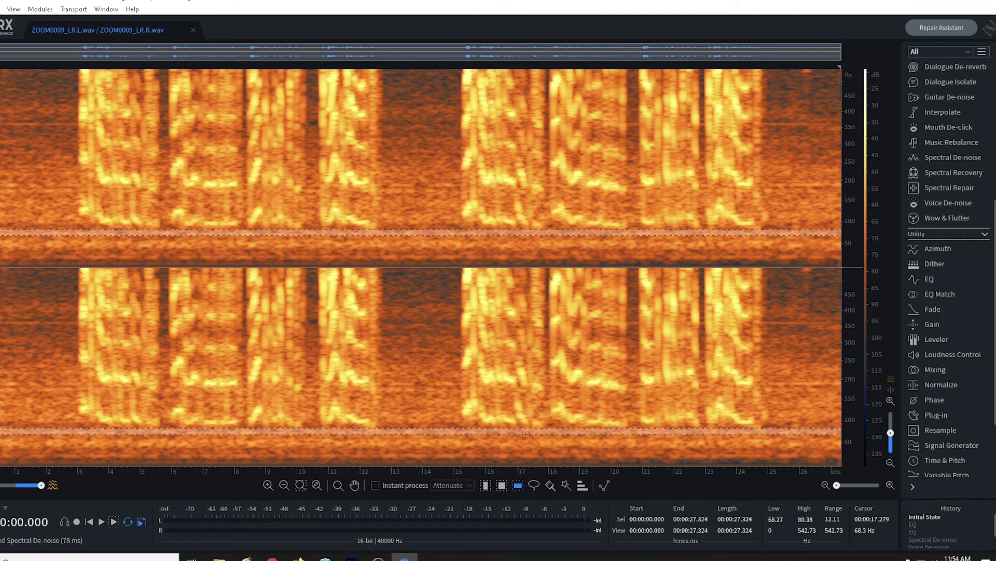
{"action": "left_click", "coordinate": [561, 430]}
{"action": "left_click_drag", "start_coordinate": [561, 430], "coordinate": [562, 431]}
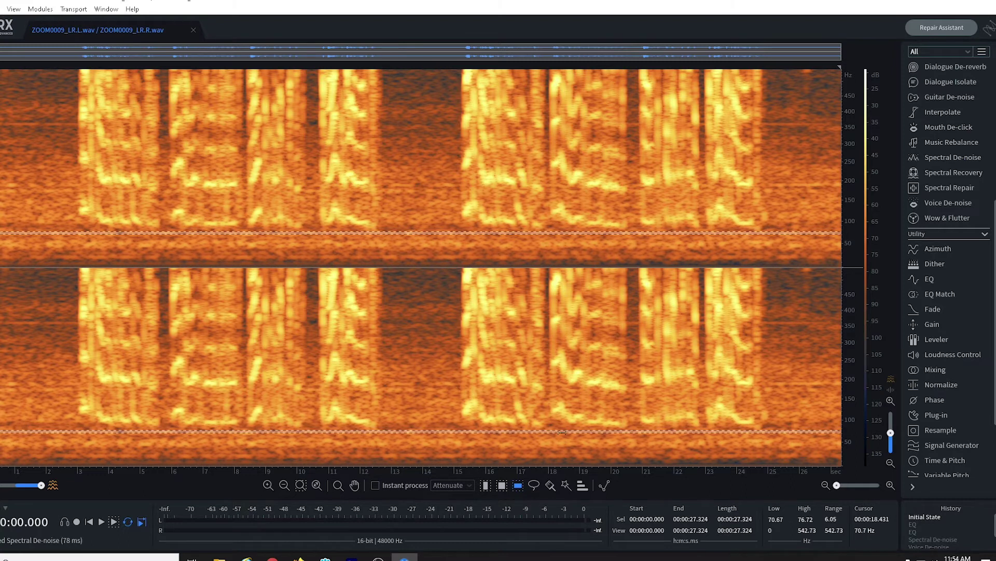
{"action": "left_click", "coordinate": [562, 430]}
{"action": "left_click", "coordinate": [587, 428]}
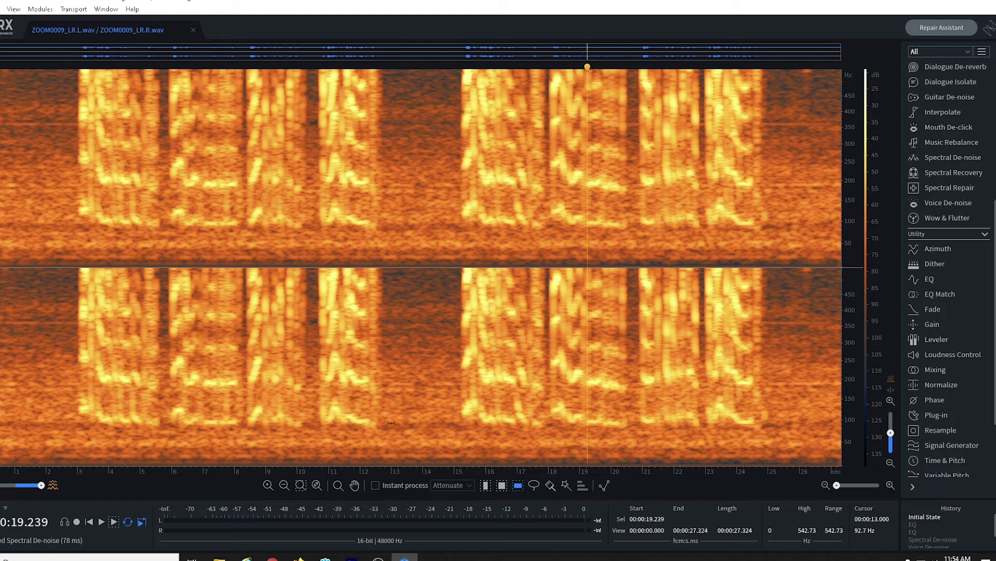
{"action": "left_click", "coordinate": [618, 428]}
{"action": "left_click_drag", "start_coordinate": [617, 427], "coordinate": [616, 469]}
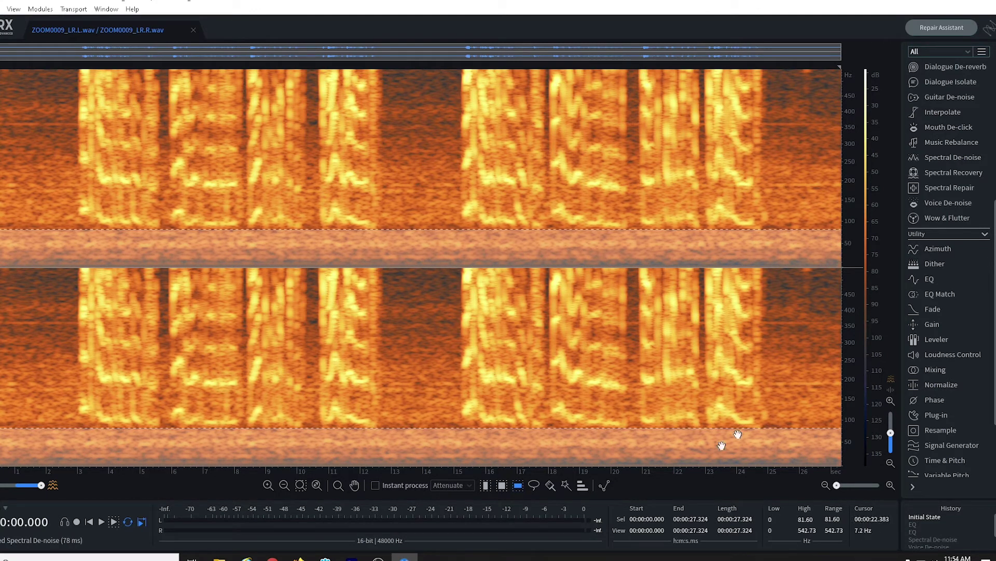
- Set the EQ's Brickwall high-pass filter to 80 Hz and render it twice over the full-frequency recording
{"action": "left_click", "coordinate": [929, 279]}
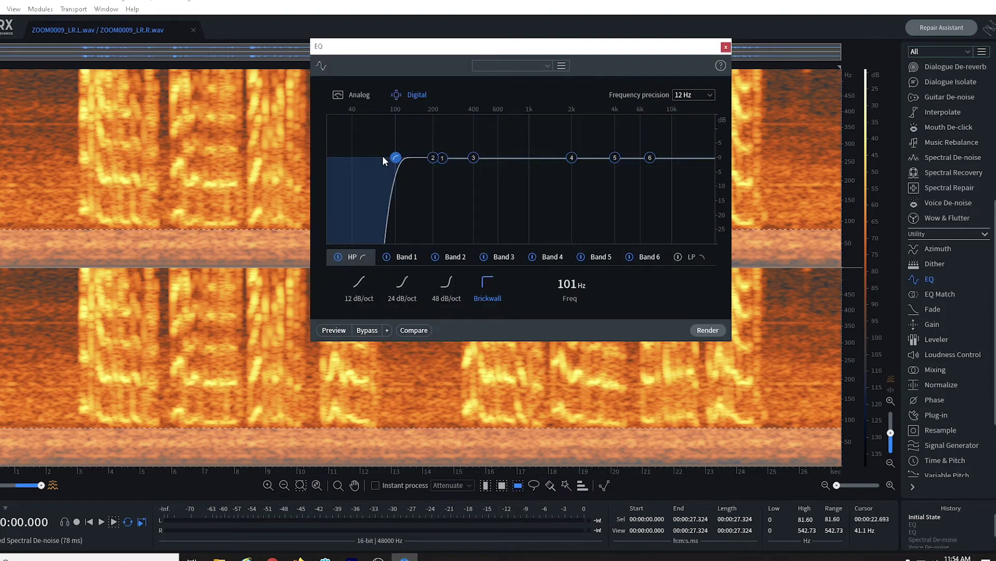
{"action": "left_click_drag", "start_coordinate": [396, 160], "coordinate": [384, 162]}
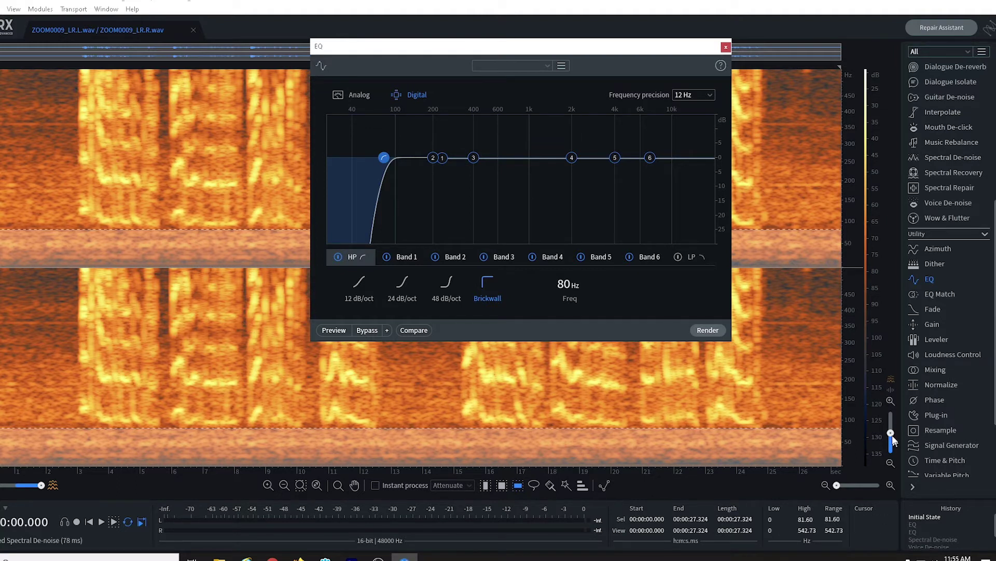
{"action": "left_click_drag", "start_coordinate": [890, 433], "coordinate": [891, 485]}
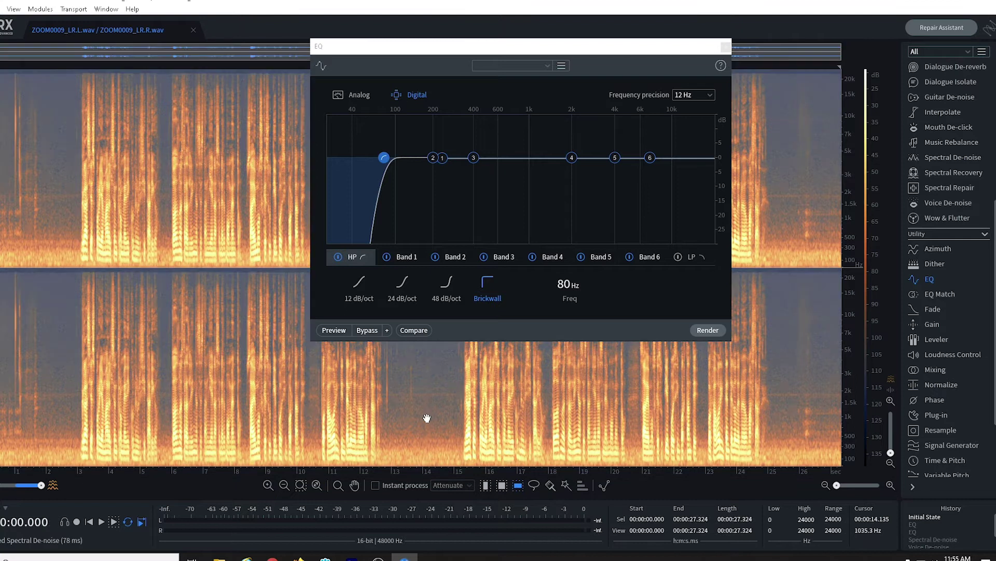
{"action": "left_click", "coordinate": [708, 330]}
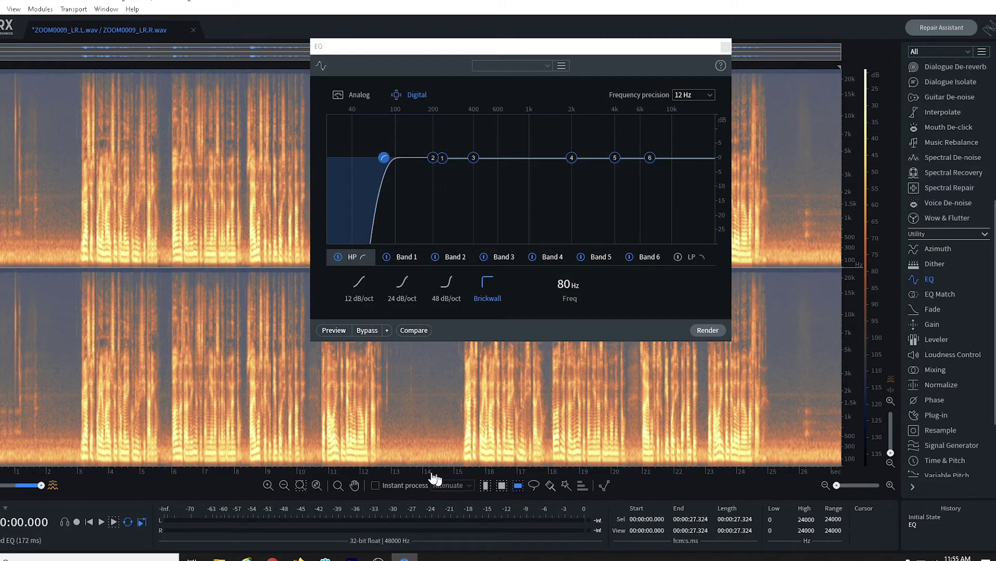
{"action": "left_click", "coordinate": [703, 330]}
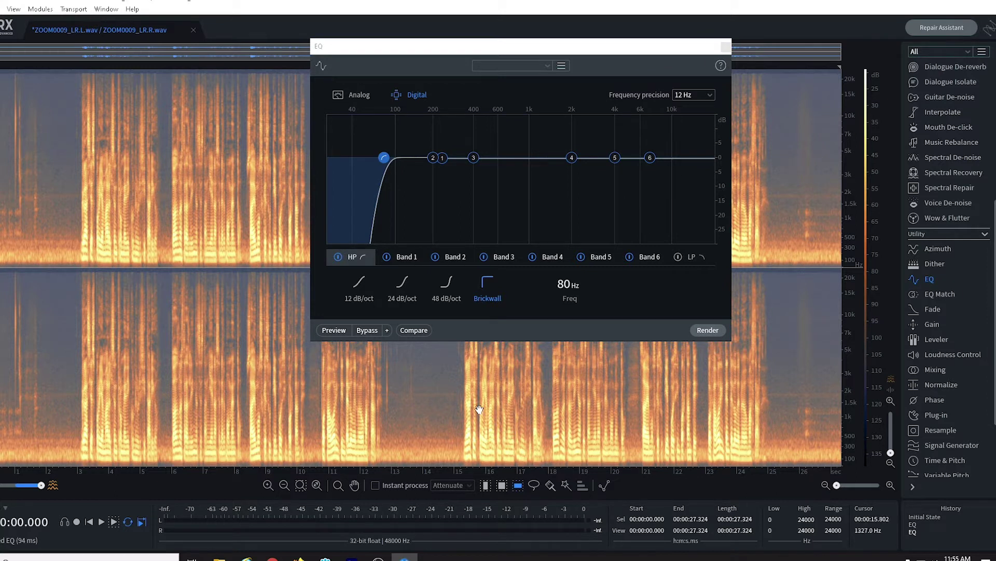
{"action": "left_click", "coordinate": [726, 47]}
{"action": "left_click", "coordinate": [592, 177]}
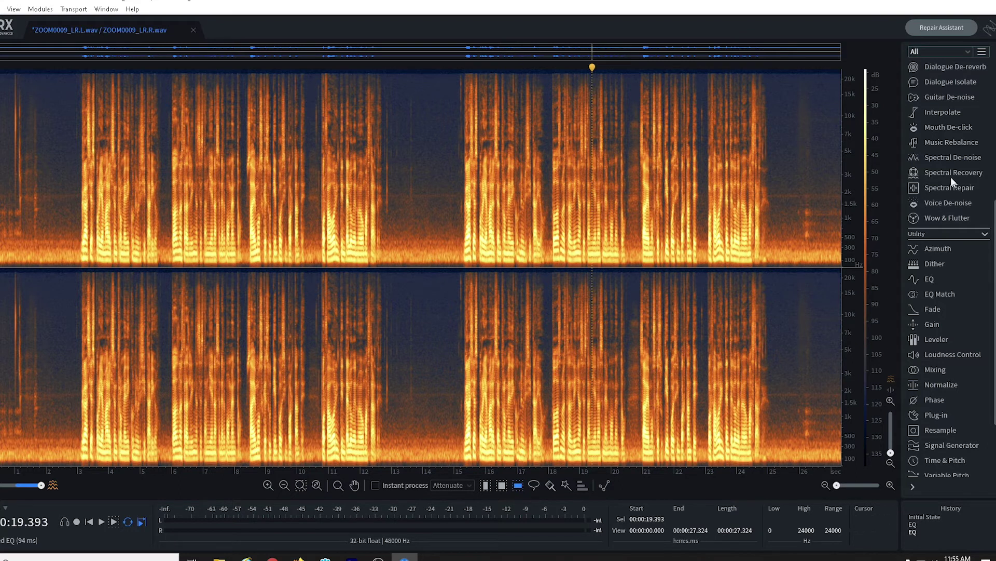
- Learn a Spectral De-noise profile from three speech-free time selections at about 2.3, 14 and 25.5 seconds
{"action": "left_click", "coordinate": [917, 157]}
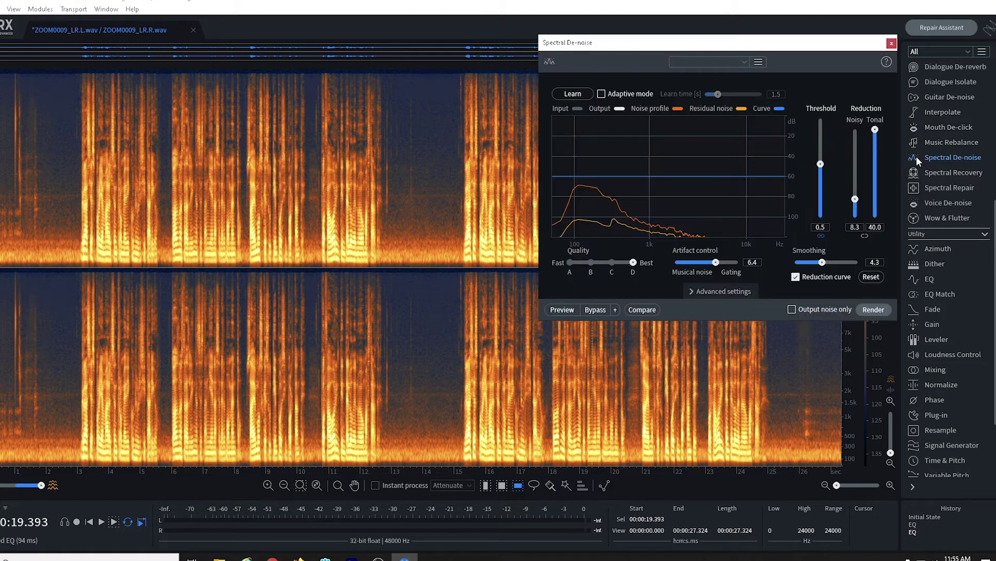
{"action": "left_click", "coordinate": [485, 484]}
{"action": "left_click", "coordinate": [433, 389]}
{"action": "left_click_drag", "start_coordinate": [423, 388], "coordinate": [442, 388]}
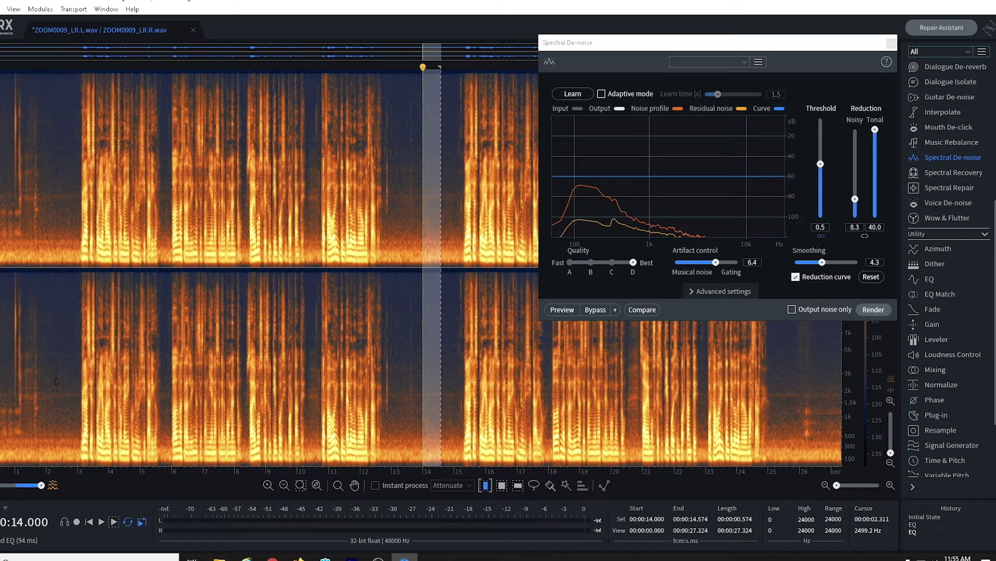
{"action": "left_click_drag", "start_coordinate": [55, 385], "coordinate": [63, 383]}
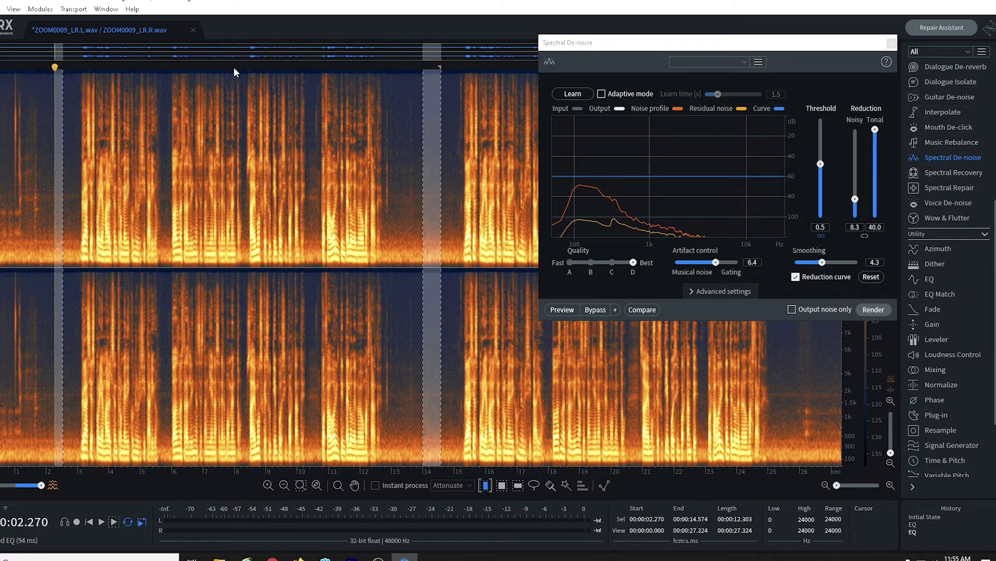
{"action": "left_click", "coordinate": [647, 46]}
{"action": "left_click_drag", "start_coordinate": [647, 47], "coordinate": [238, 92]}
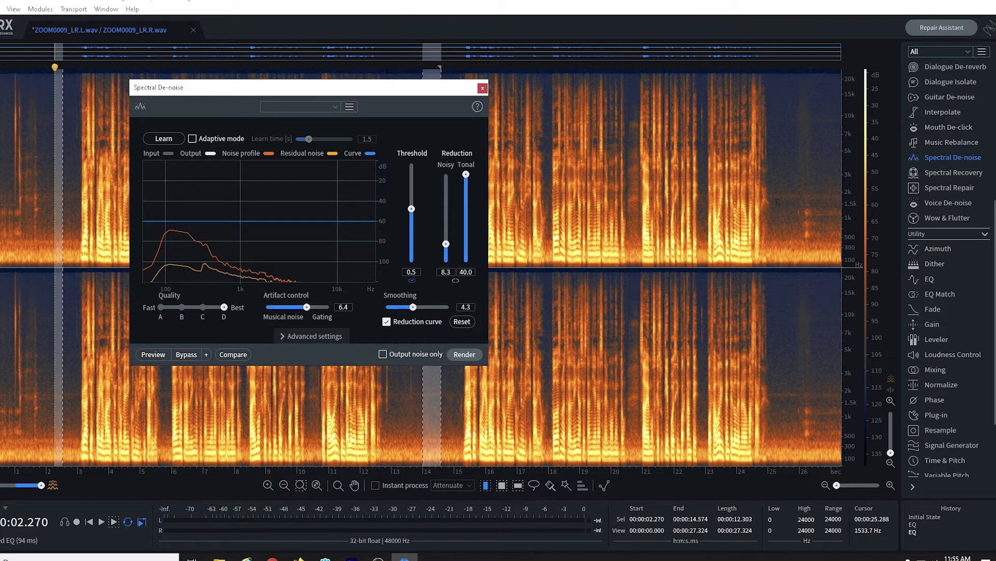
{"action": "left_click", "coordinate": [775, 202], "text": "shift"}
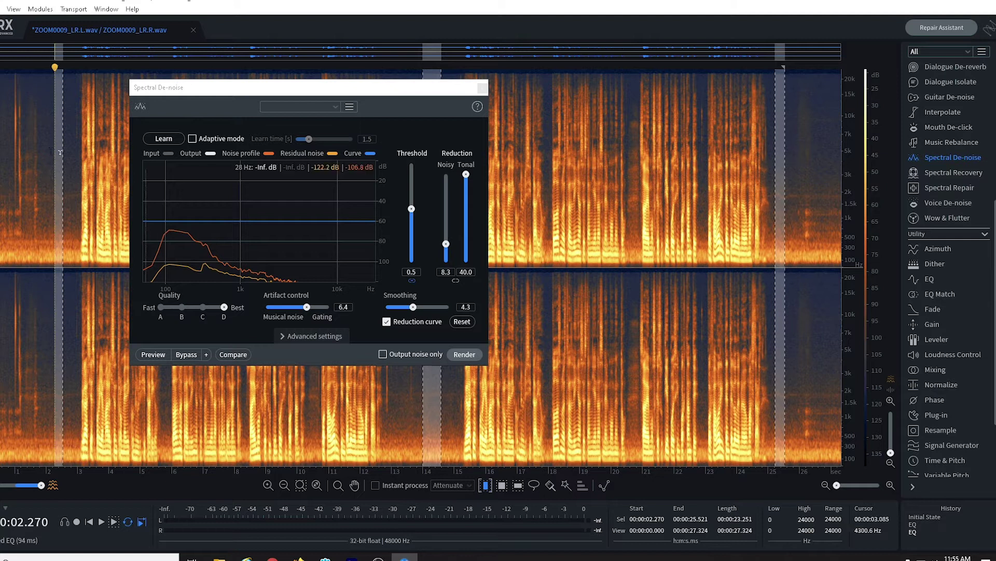
{"action": "left_click", "coordinate": [160, 140]}
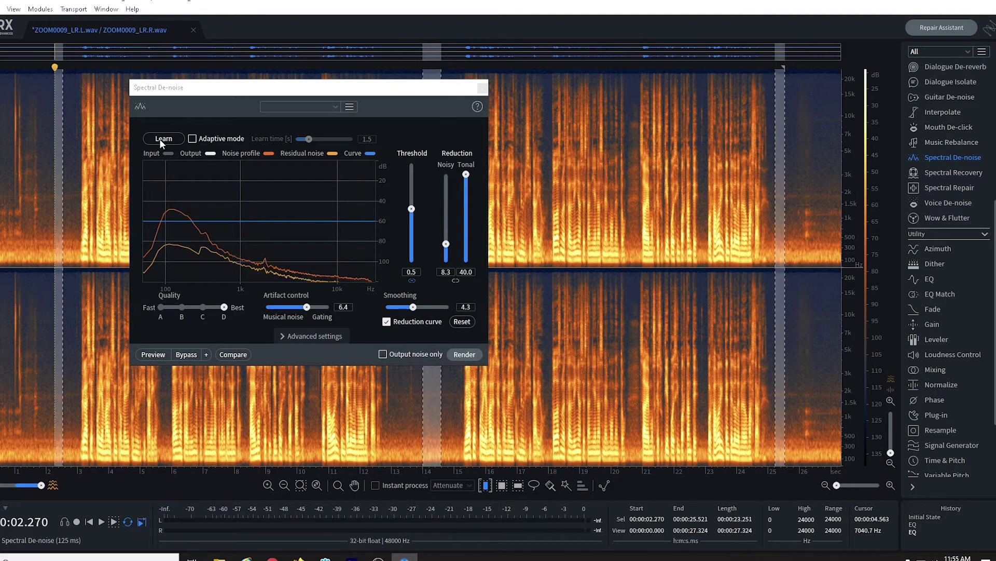
- Unlink the Spectral De-noise reduction amounts, setting noisy to 2.9 and tonal to 40.0 with the thresholds linked
{"action": "left_click_drag", "start_coordinate": [306, 93], "coordinate": [614, 69]}
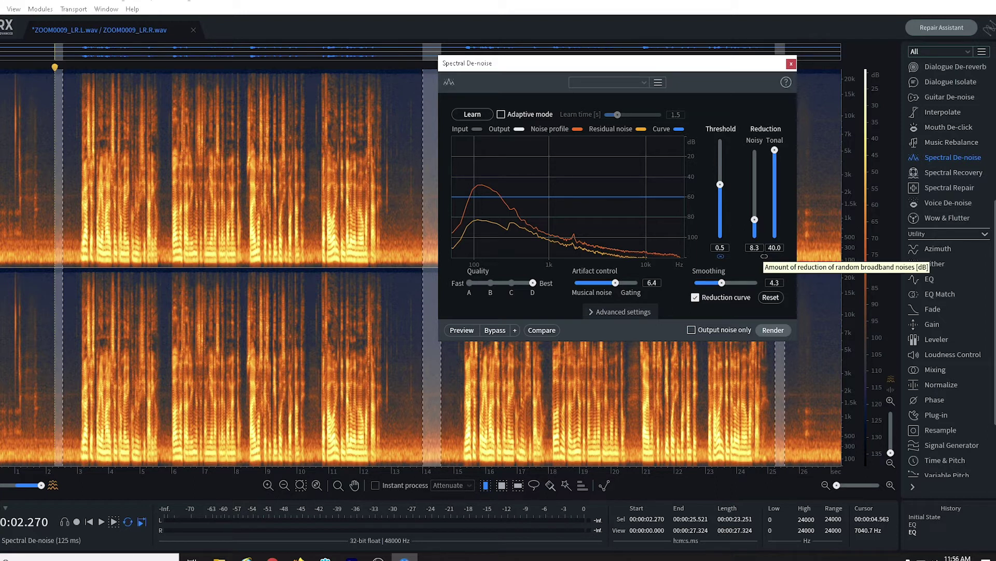
{"action": "left_click", "coordinate": [764, 257]}
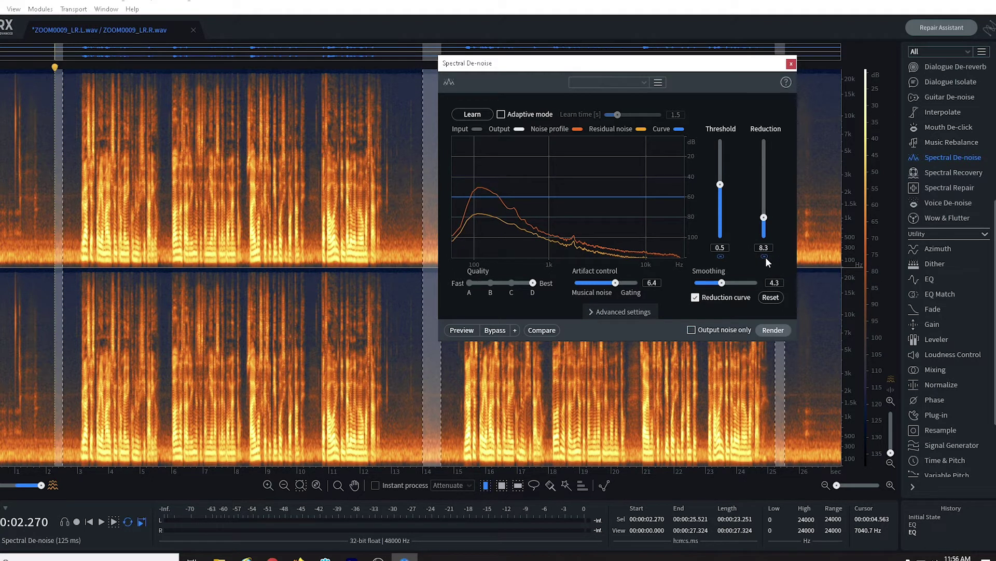
{"action": "left_click", "coordinate": [765, 257]}
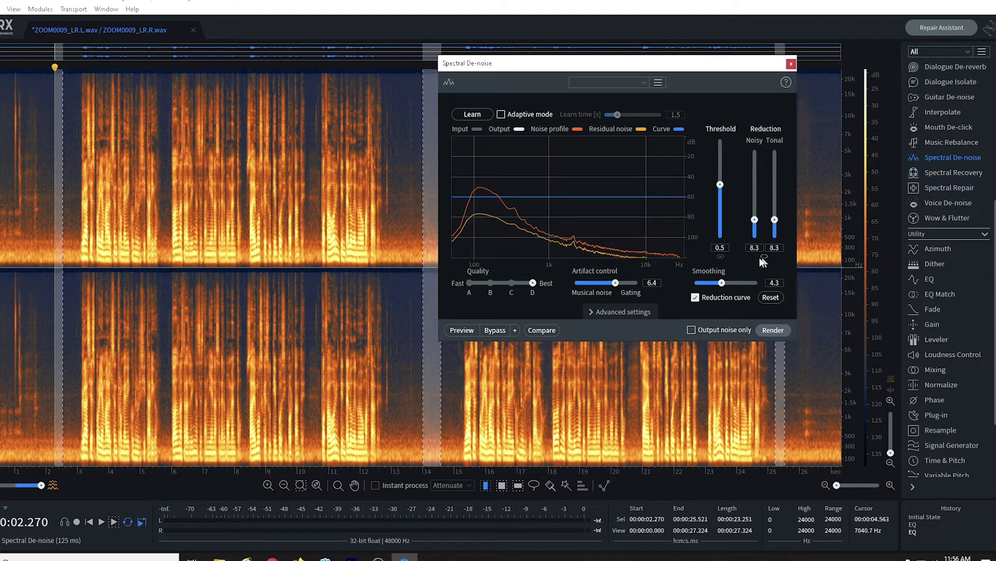
{"action": "left_click", "coordinate": [720, 257]}
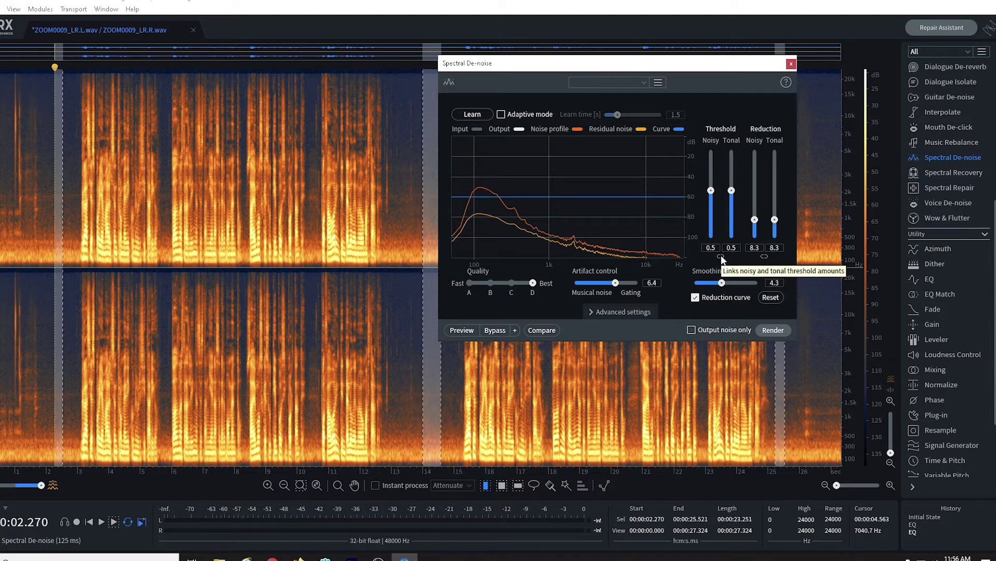
{"action": "left_click", "coordinate": [721, 256]}
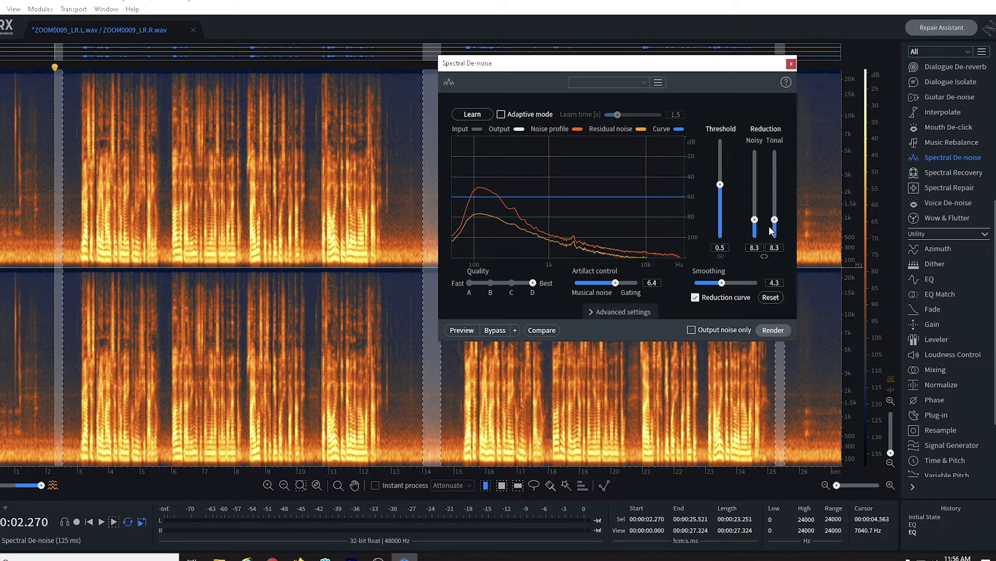
{"action": "left_click_drag", "start_coordinate": [774, 221], "coordinate": [787, 128]}
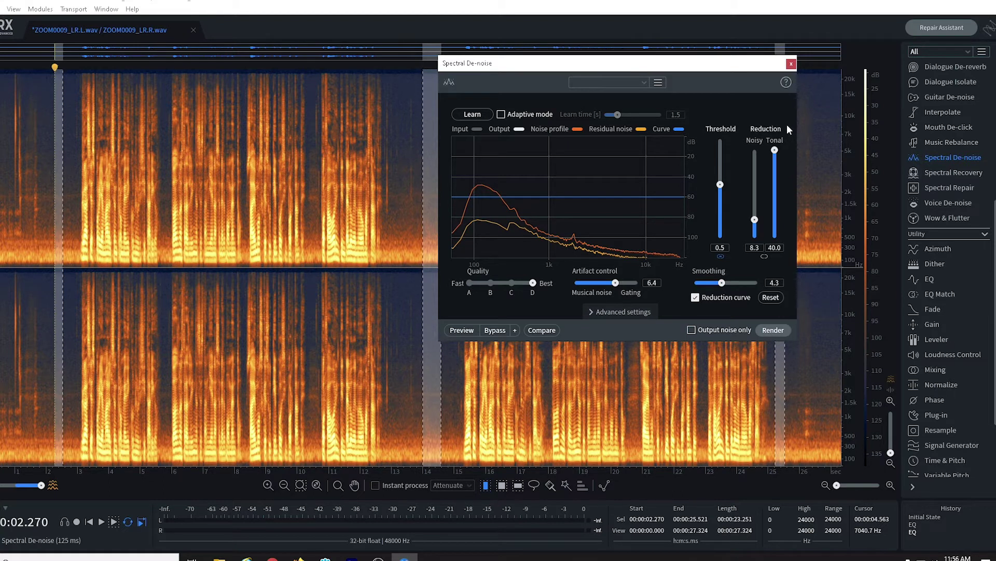
{"action": "left_click_drag", "start_coordinate": [758, 222], "coordinate": [758, 232]}
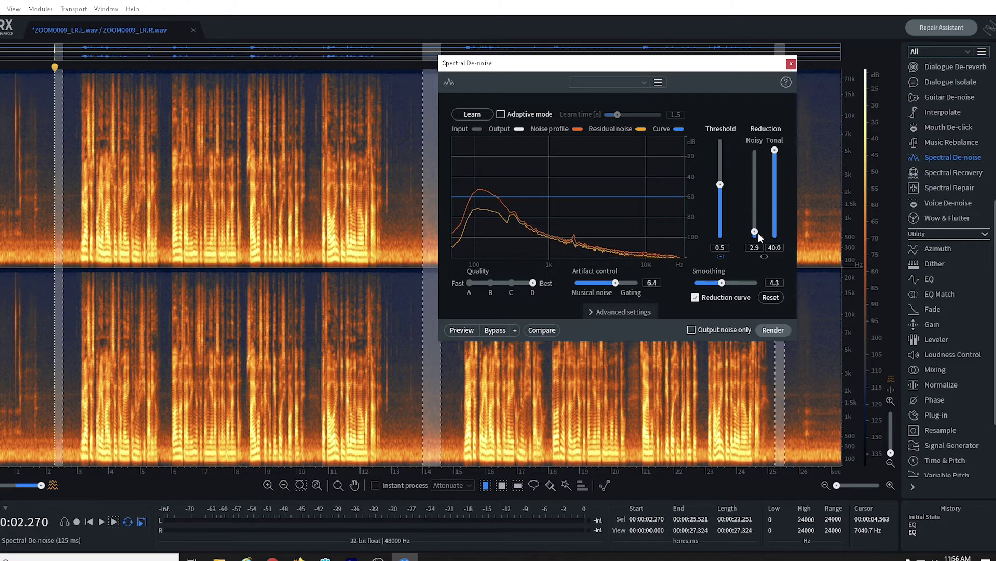
- Set Artifact control to 6.3 and noise-floor Masking to 8.9, and render Spectral De-noise over the whole recording
{"action": "left_click", "coordinate": [602, 310]}
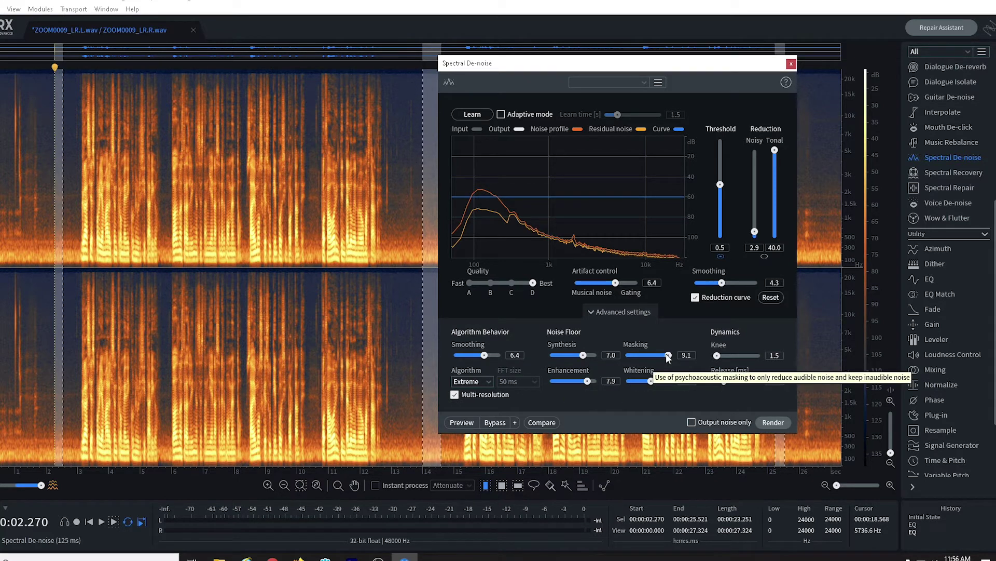
{"action": "left_click_drag", "start_coordinate": [668, 356], "coordinate": [666, 356]}
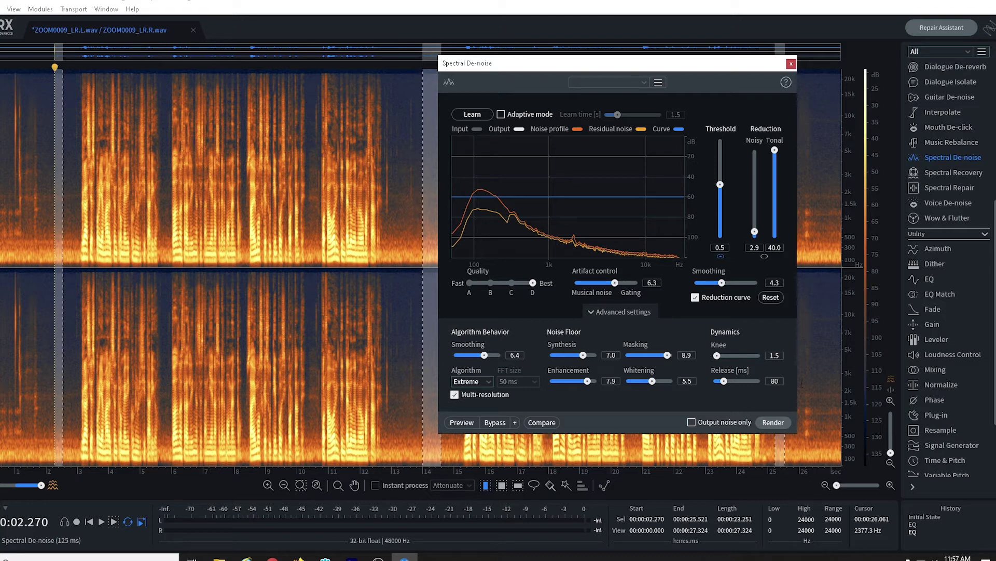
{"action": "left_click", "coordinate": [379, 365]}
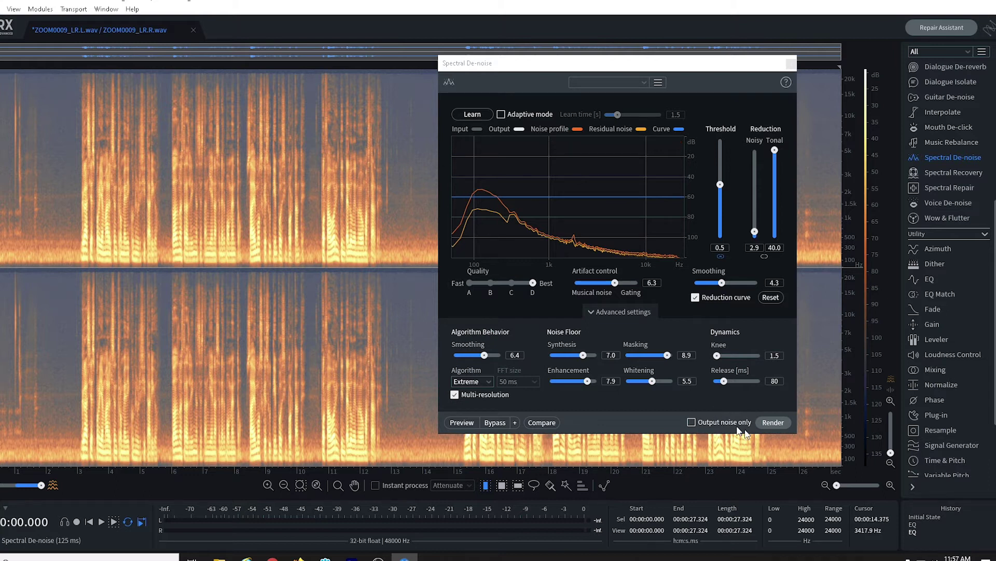
{"action": "left_click", "coordinate": [781, 423]}
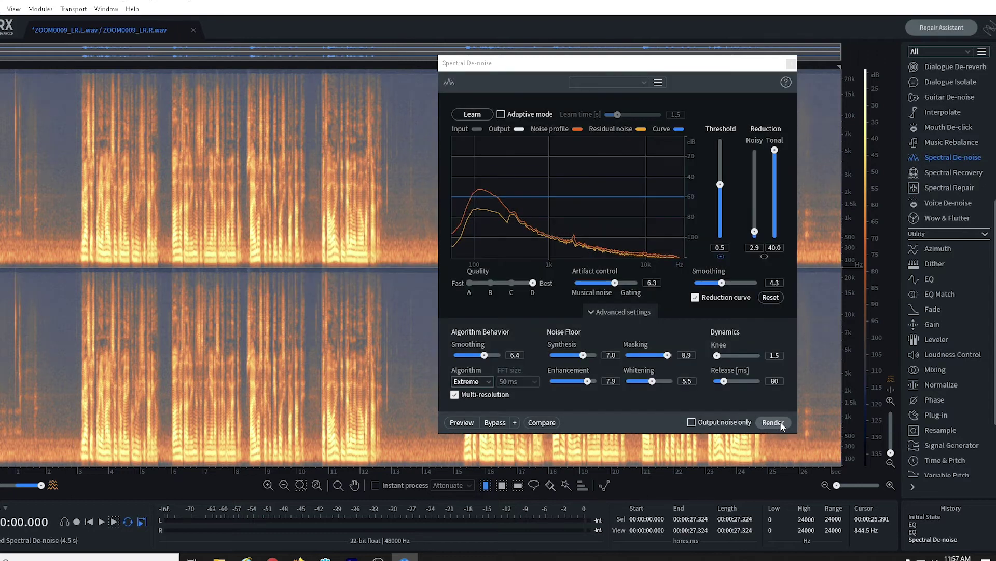
- Switch to the Voice De-noise module, turn off Adaptive mode and learn a noise profile from the speech-free gap at about 14 seconds
{"action": "left_click", "coordinate": [414, 396]}
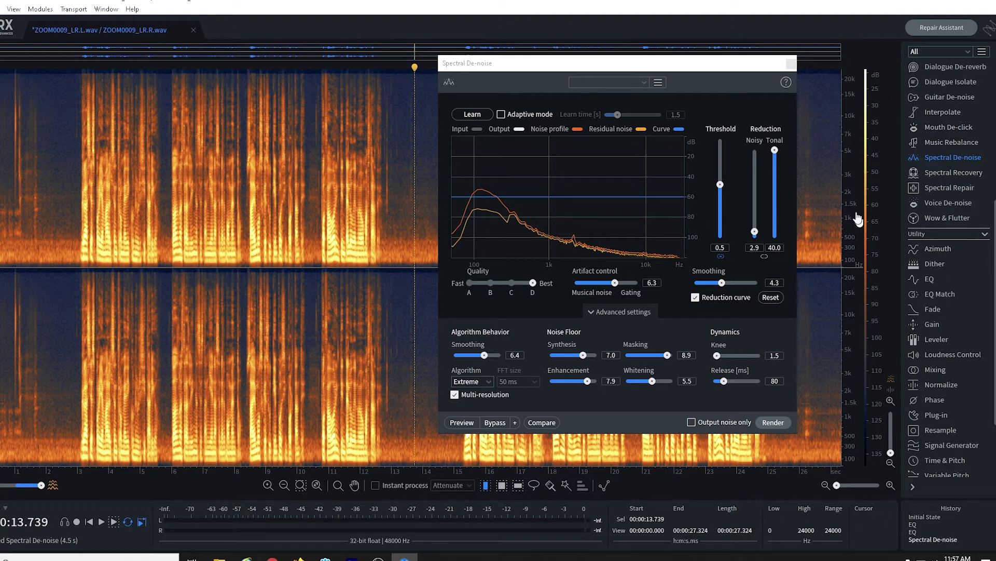
{"action": "left_click", "coordinate": [791, 64]}
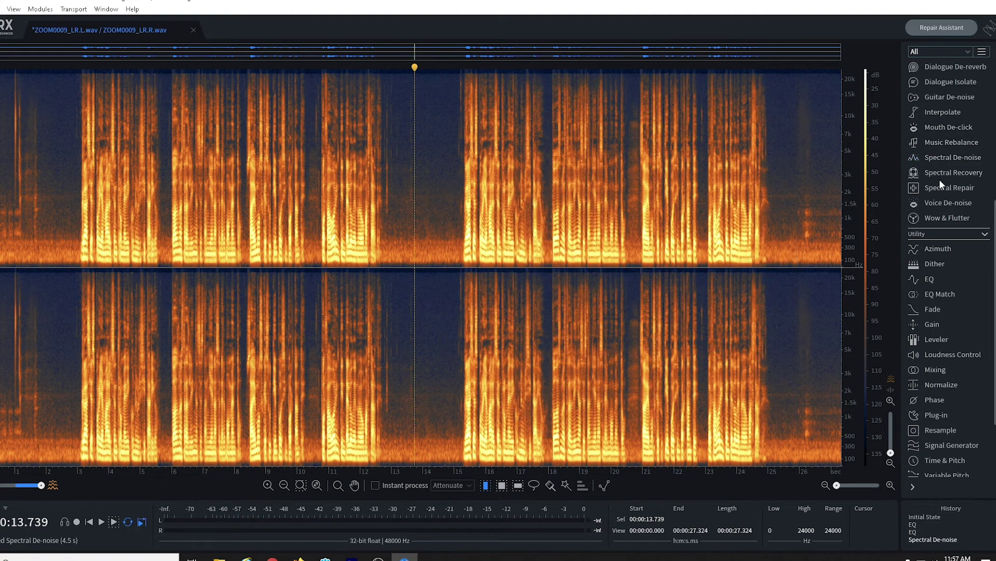
{"action": "left_click", "coordinate": [945, 202]}
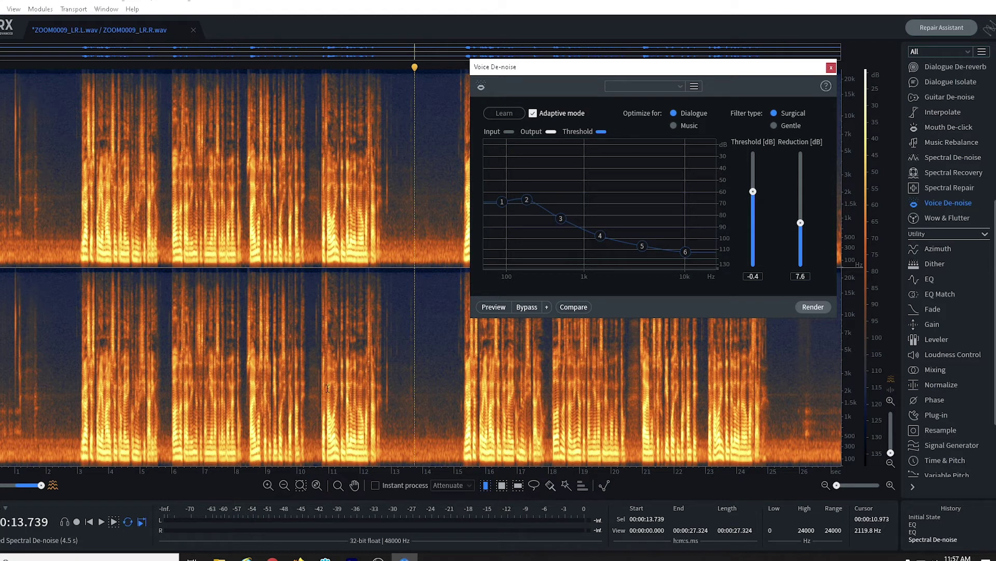
{"action": "left_click", "coordinate": [533, 113]}
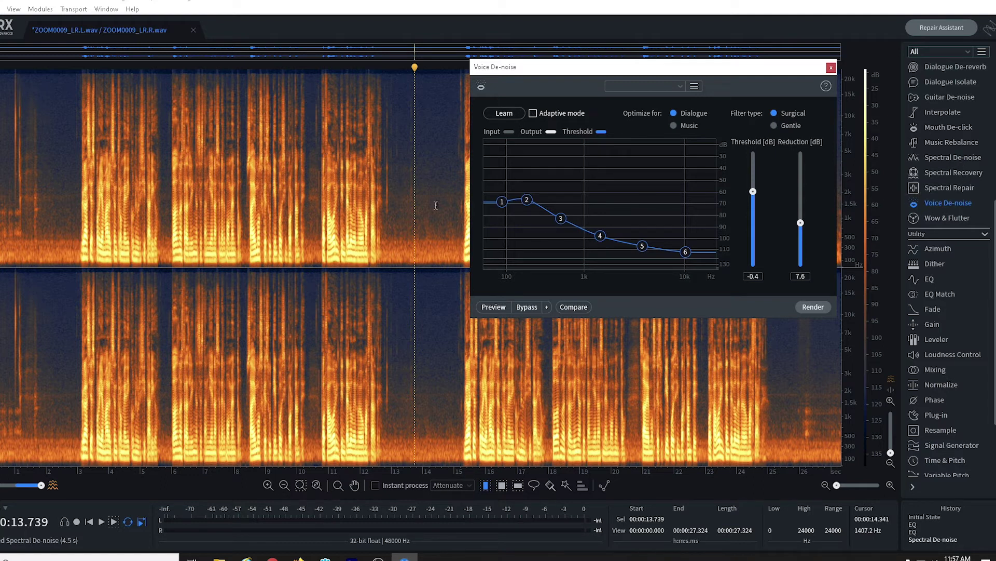
{"action": "left_click_drag", "start_coordinate": [418, 196], "coordinate": [440, 196]}
{"action": "left_click", "coordinate": [515, 116]}
{"action": "double_click", "coordinate": [412, 229]}
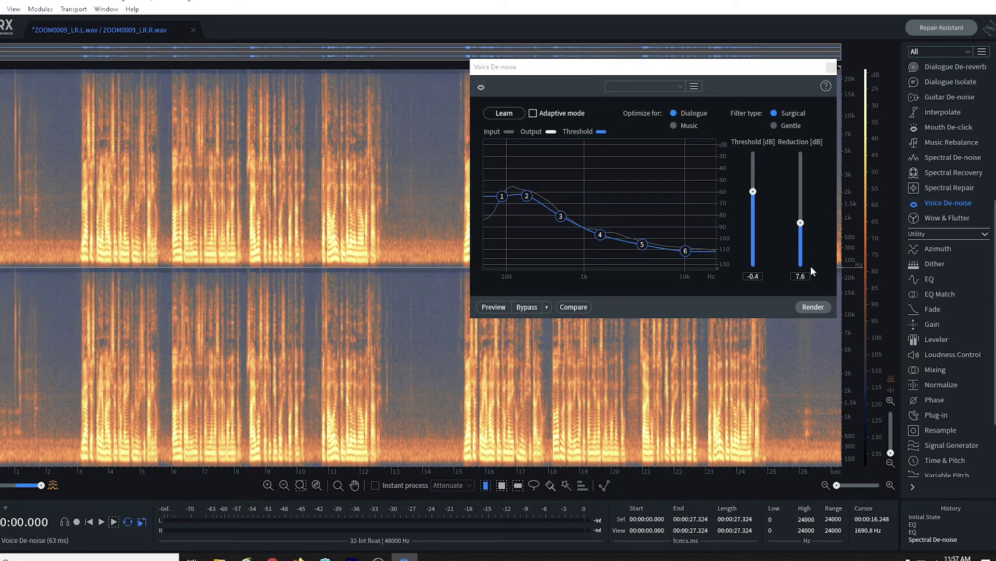
- Render Voice De-noise over the whole recording with Adaptive mode on, Reduction 6.7 dB and Threshold 0.6 dB, and close the module
{"action": "left_click", "coordinate": [434, 196]}
{"action": "left_click", "coordinate": [533, 114]}
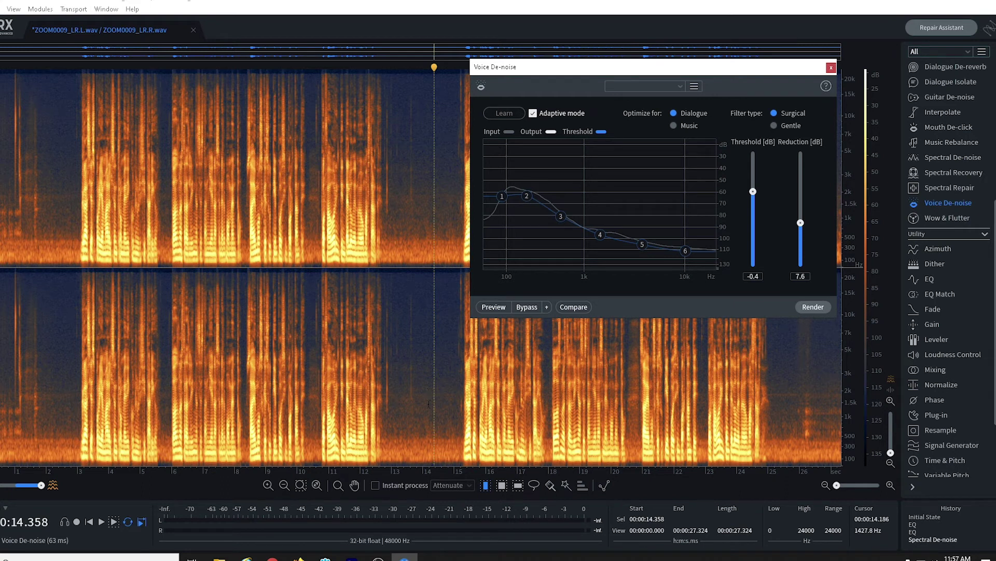
{"action": "double_click", "coordinate": [429, 405]}
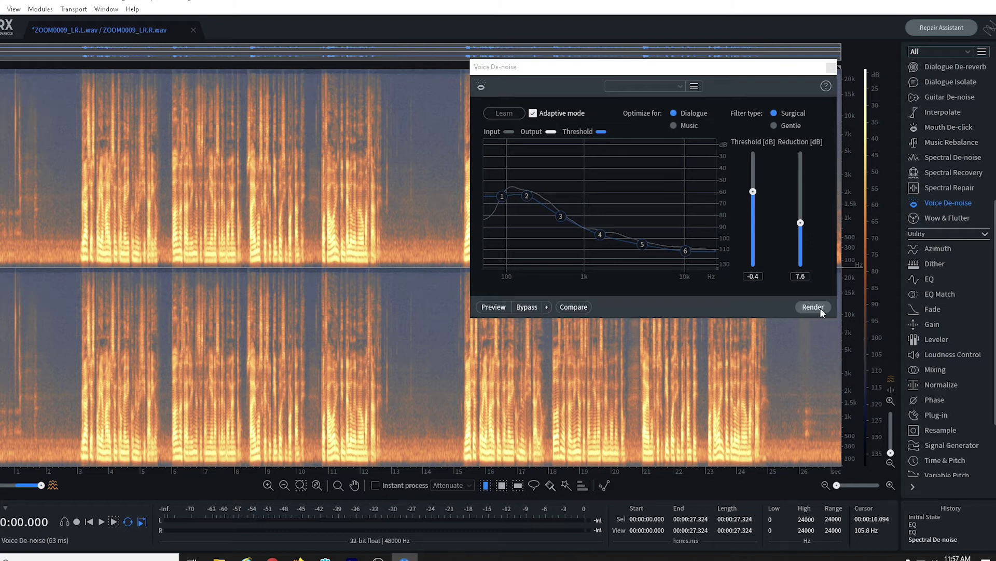
{"action": "left_click_drag", "start_coordinate": [800, 223], "coordinate": [801, 226]}
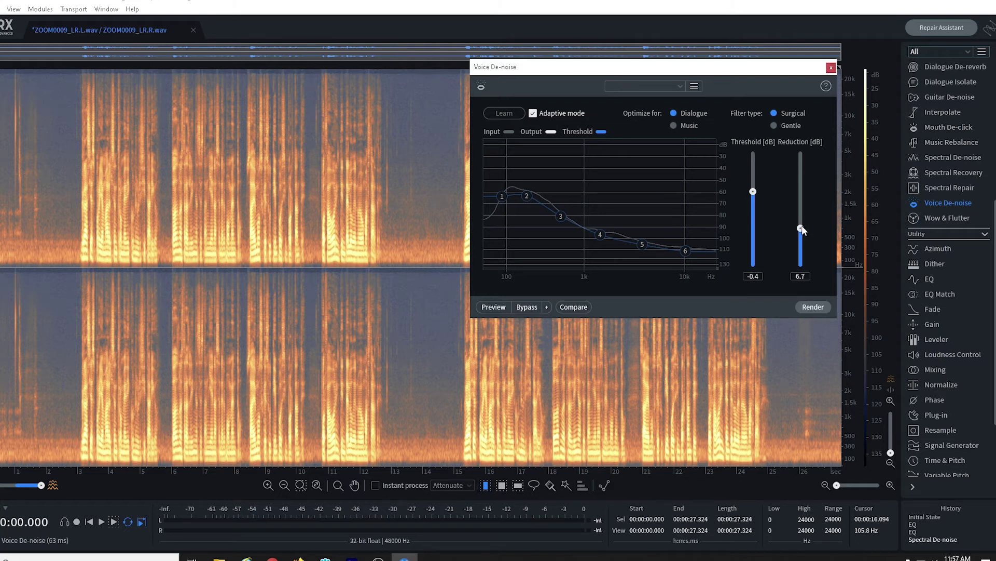
{"action": "left_click_drag", "start_coordinate": [756, 188], "coordinate": [759, 189]}
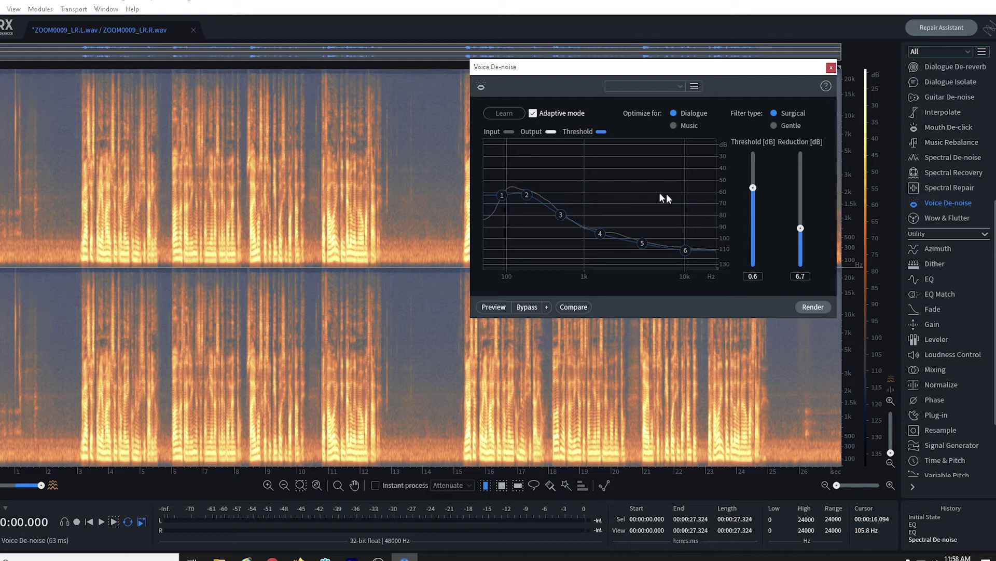
{"action": "left_click", "coordinate": [812, 307]}
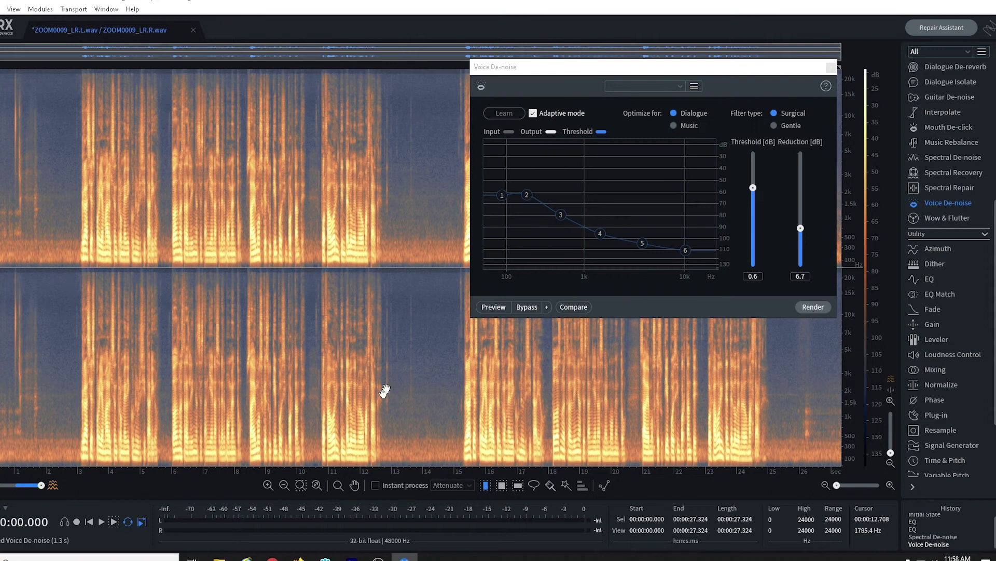
{"action": "left_click", "coordinate": [395, 403]}
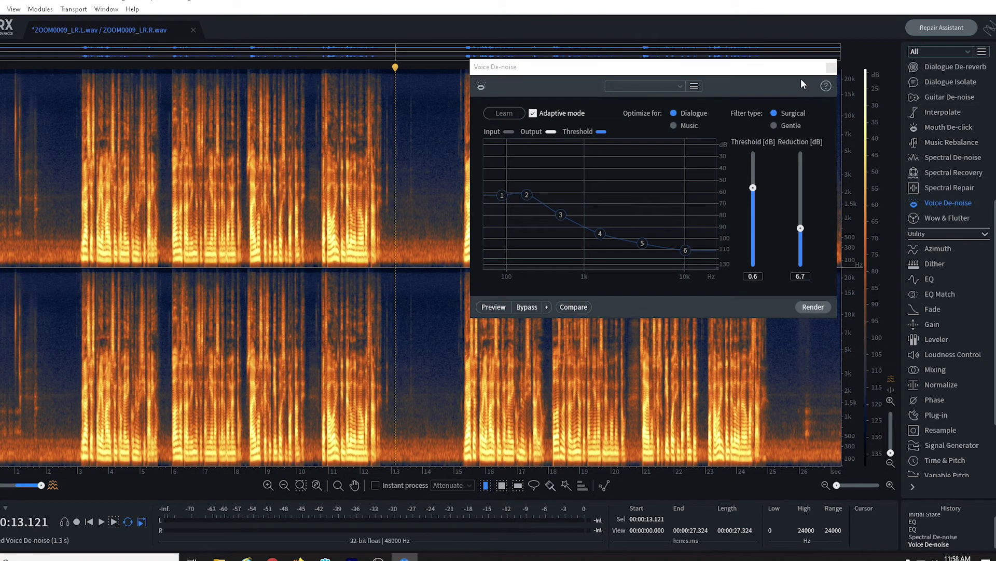
{"action": "left_click", "coordinate": [831, 68]}
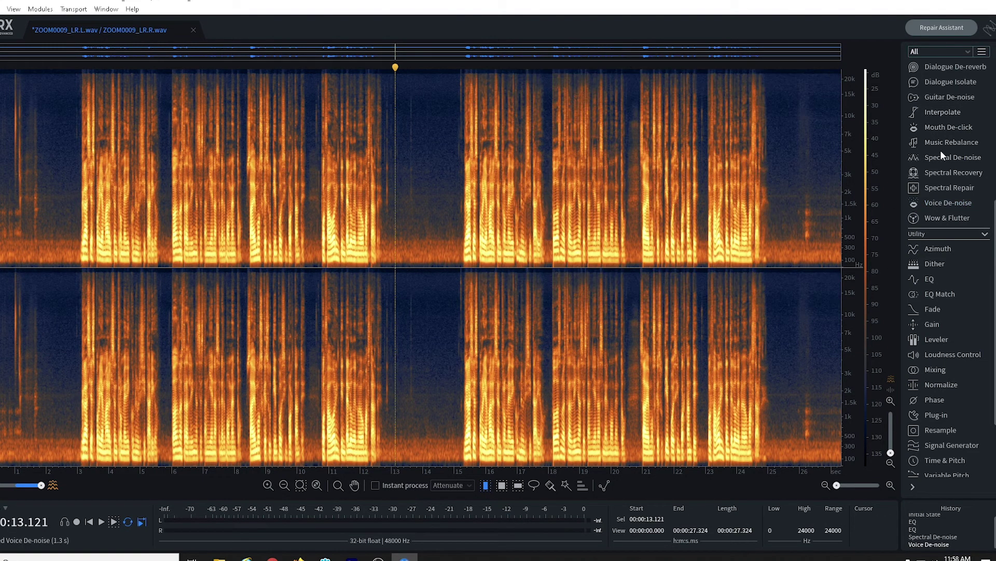
- Reopen Spectral De-noise and make a time-frequency selection below about 660 Hz in the speech-free gap from about 13.5 to 14.8 seconds
{"action": "left_click", "coordinate": [942, 156]}
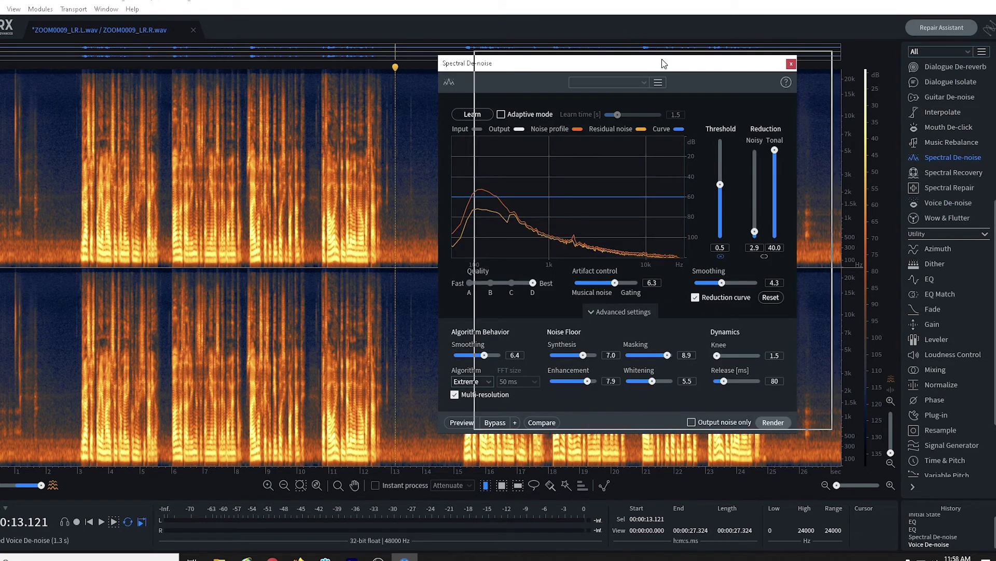
{"action": "left_click_drag", "start_coordinate": [658, 62], "coordinate": [694, 59]}
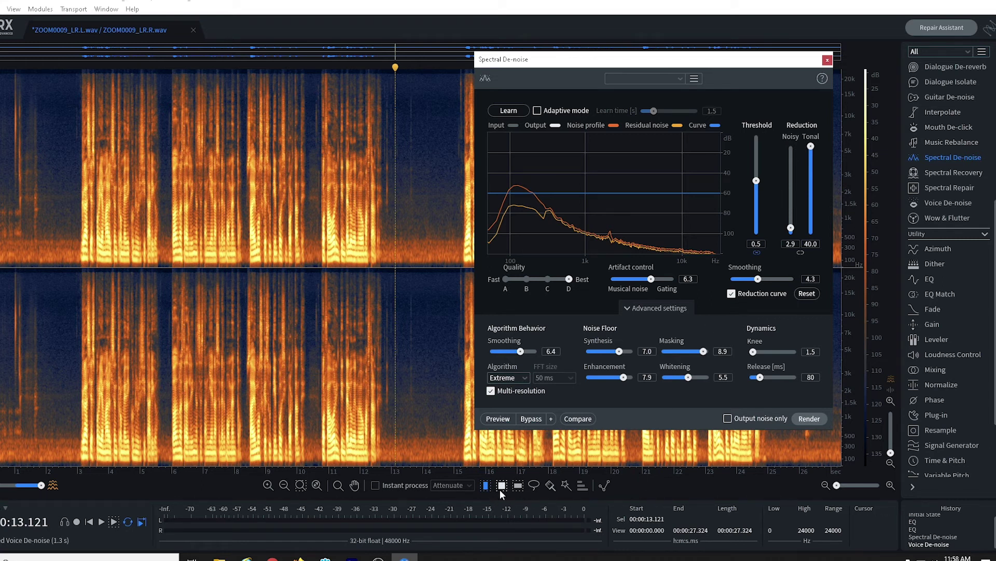
{"action": "left_click", "coordinate": [517, 485]}
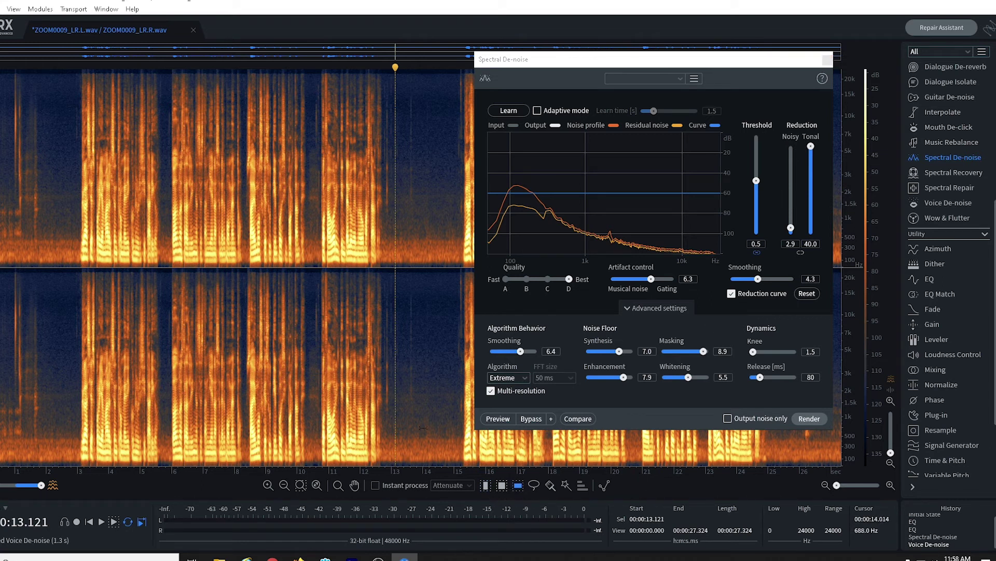
{"action": "left_click", "coordinate": [502, 485]}
{"action": "mouse_move", "coordinate": [406, 228]}
{"action": "left_mouse_down"}
{"action": "mouse_move", "coordinate": [420, 260]}
{"action": "mouse_move", "coordinate": [444, 268]}
{"action": "left_mouse_up"}
{"action": "left_click_drag", "start_coordinate": [444, 466], "coordinate": [449, 464]}
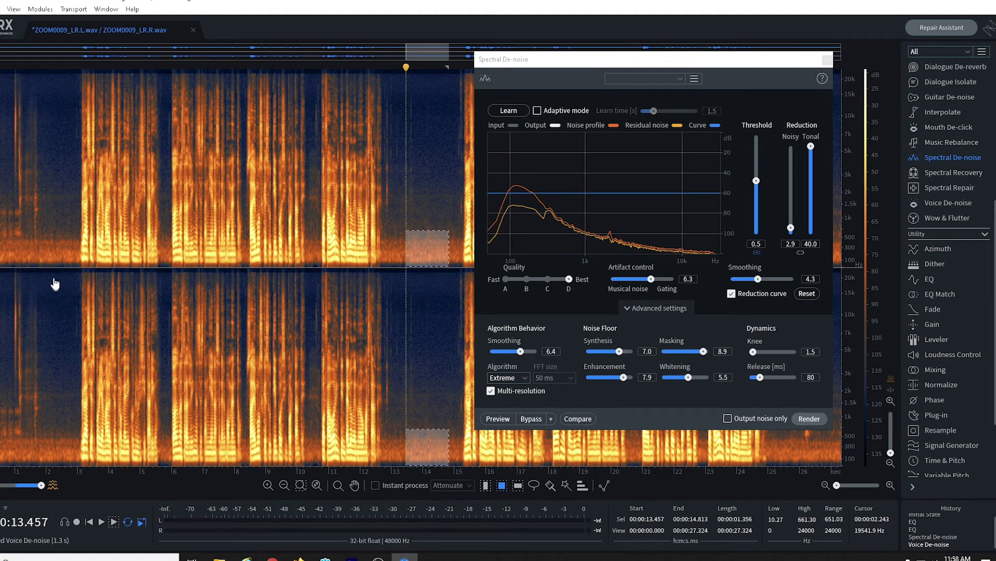
- Add full-frequency time selections at about 2.3 and 25.4 seconds and learn a new Spectral De-noise profile from the combined selection
{"action": "left_click", "coordinate": [486, 485]}
{"action": "left_click_drag", "start_coordinate": [57, 345], "coordinate": [66, 345]}
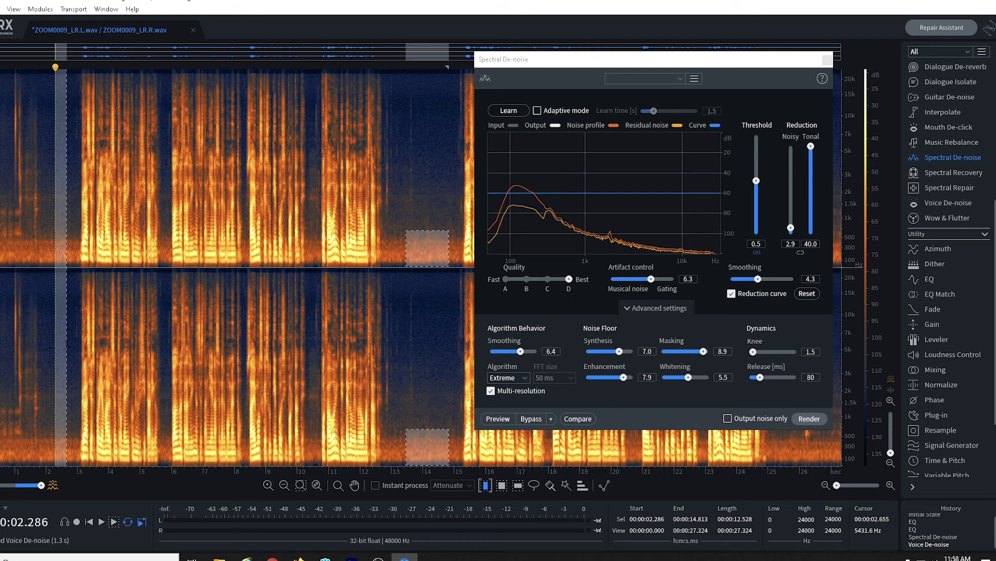
{"action": "left_click_drag", "start_coordinate": [562, 60], "coordinate": [171, 107]}
{"action": "left_click", "coordinate": [783, 188], "text": "shift"}
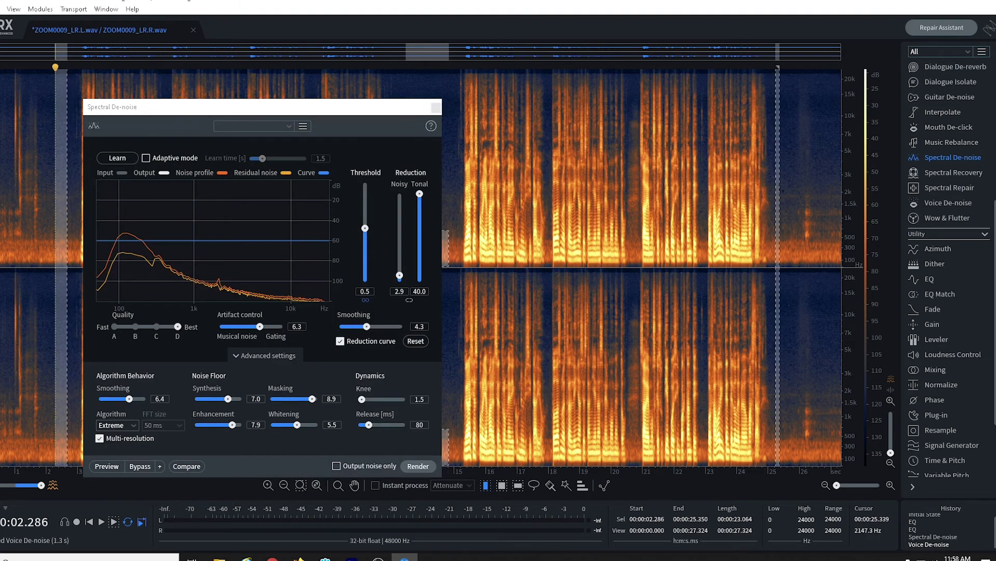
{"action": "left_click_drag", "start_coordinate": [279, 113], "coordinate": [426, 107]}
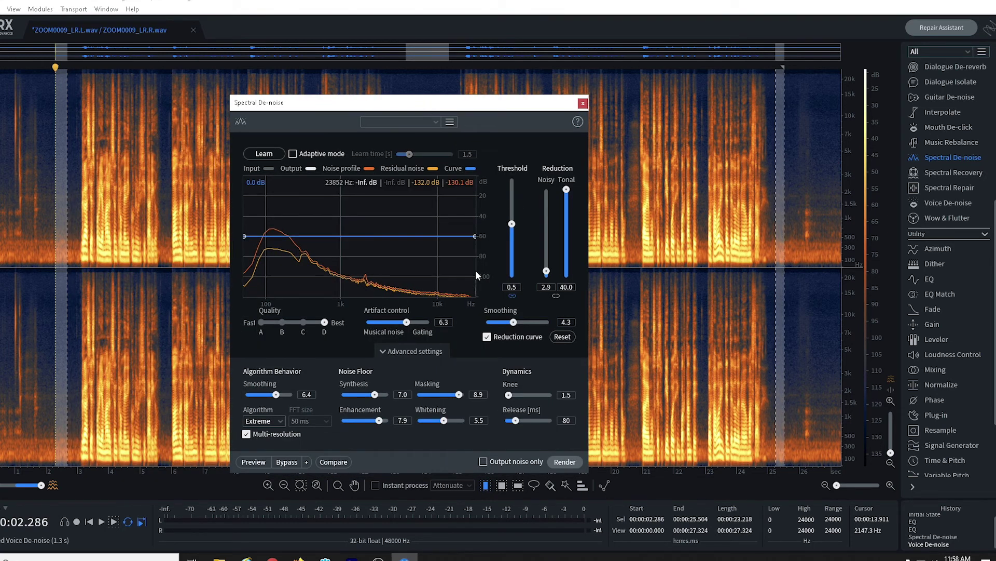
{"action": "left_click", "coordinate": [263, 154]}
- Set the Spectral De-noise noisy reduction to 7.9 dB and render it over the whole recording
{"action": "left_click", "coordinate": [136, 350]}
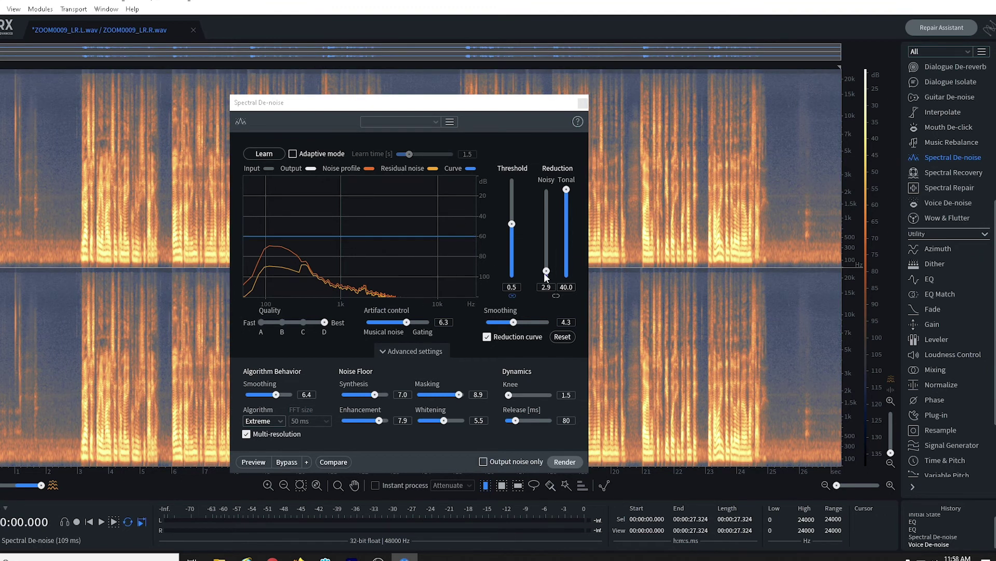
{"action": "left_click_drag", "start_coordinate": [547, 271], "coordinate": [550, 259]}
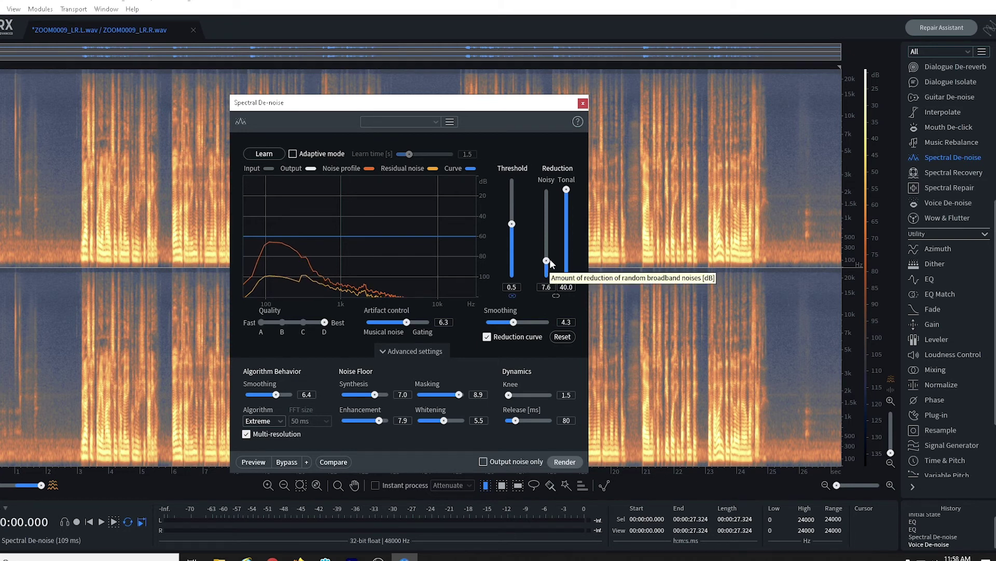
{"action": "left_click_drag", "start_coordinate": [549, 258], "coordinate": [550, 258]}
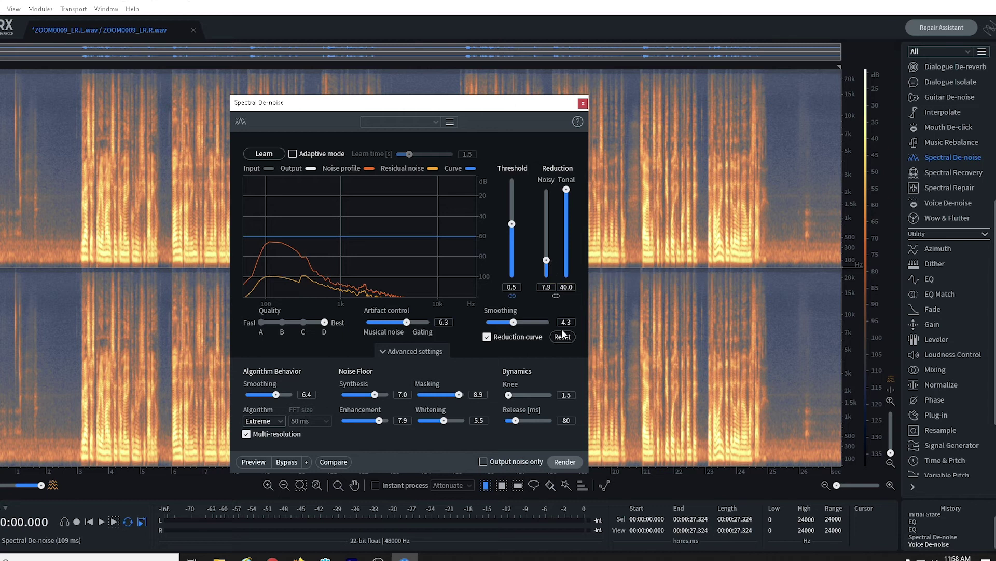
{"action": "left_click", "coordinate": [566, 462]}
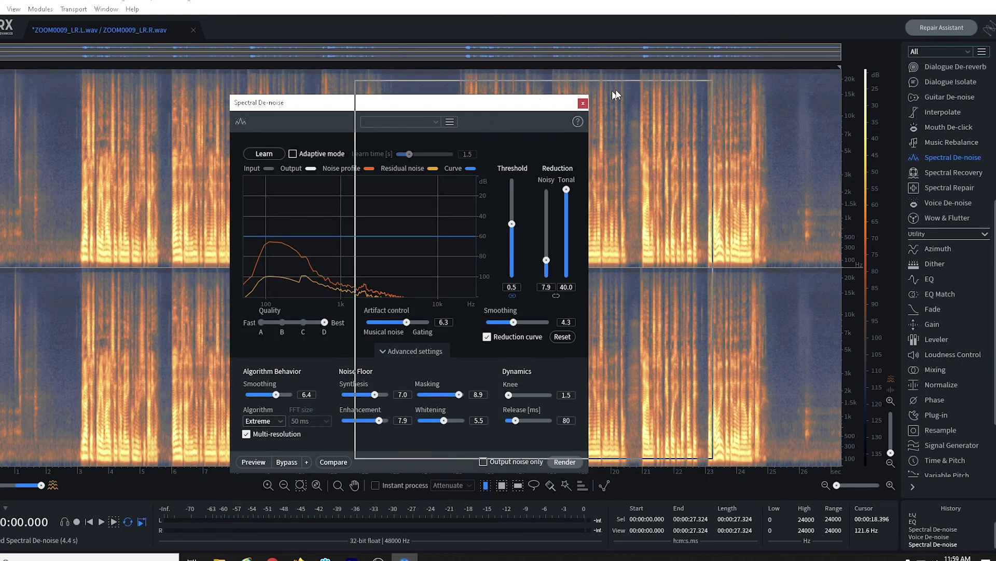
- Compare the spectrogram in the Initial State, Voice De-noise and latest Spectral De-noise history states
{"action": "left_click_drag", "start_coordinate": [570, 102], "coordinate": [748, 77]}
{"action": "left_click", "coordinate": [269, 356]}
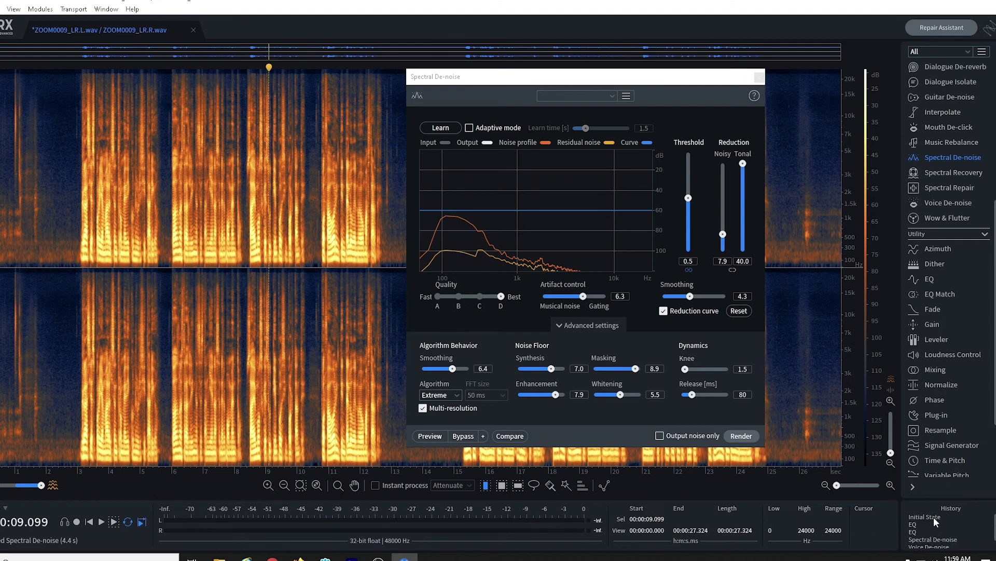
{"action": "left_click", "coordinate": [933, 516]}
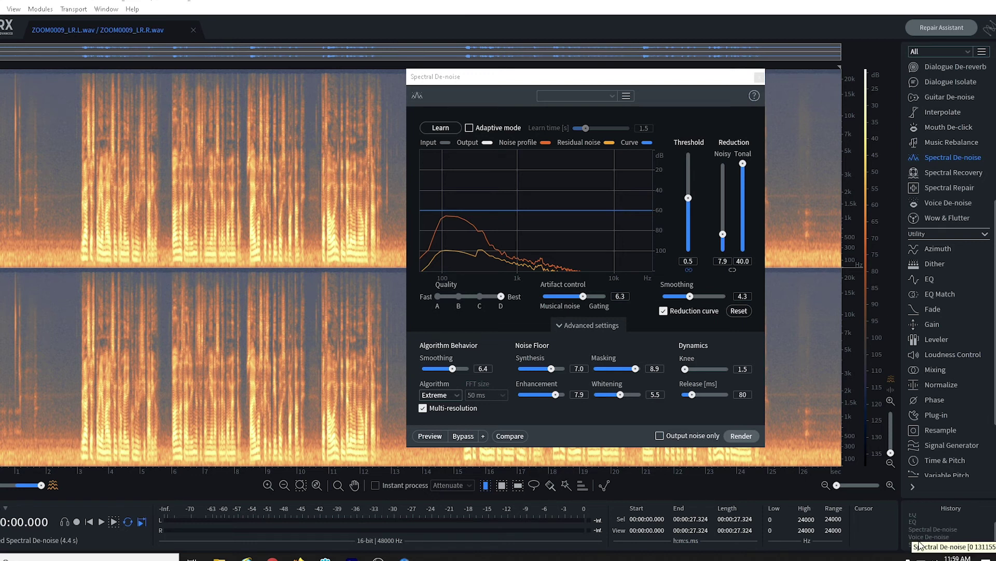
{"action": "left_click", "coordinate": [918, 537]}
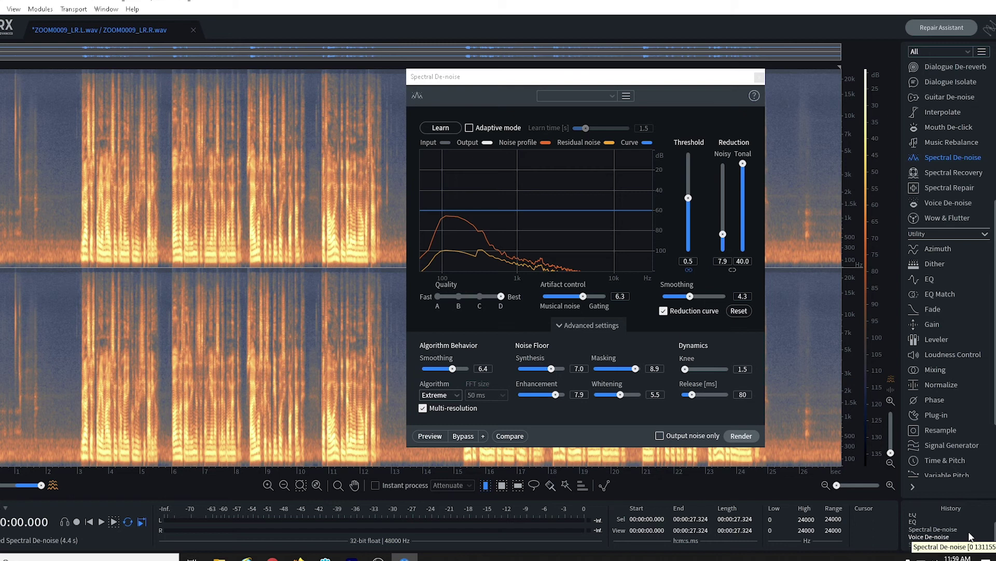
{"action": "left_click", "coordinate": [961, 545]}
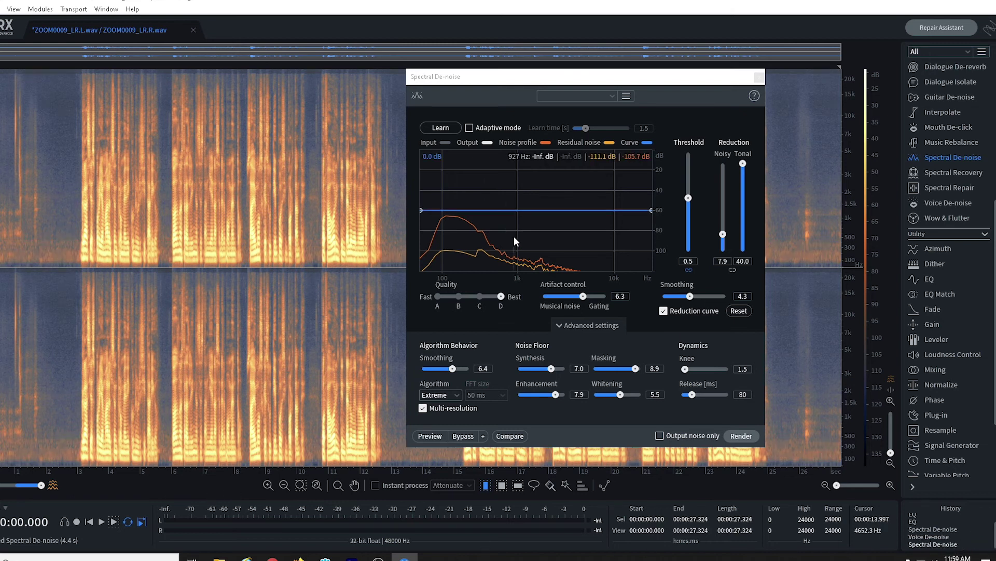
- Play the denoised recording from about 11.5 to 13 seconds
{"action": "left_click", "coordinate": [353, 359]}
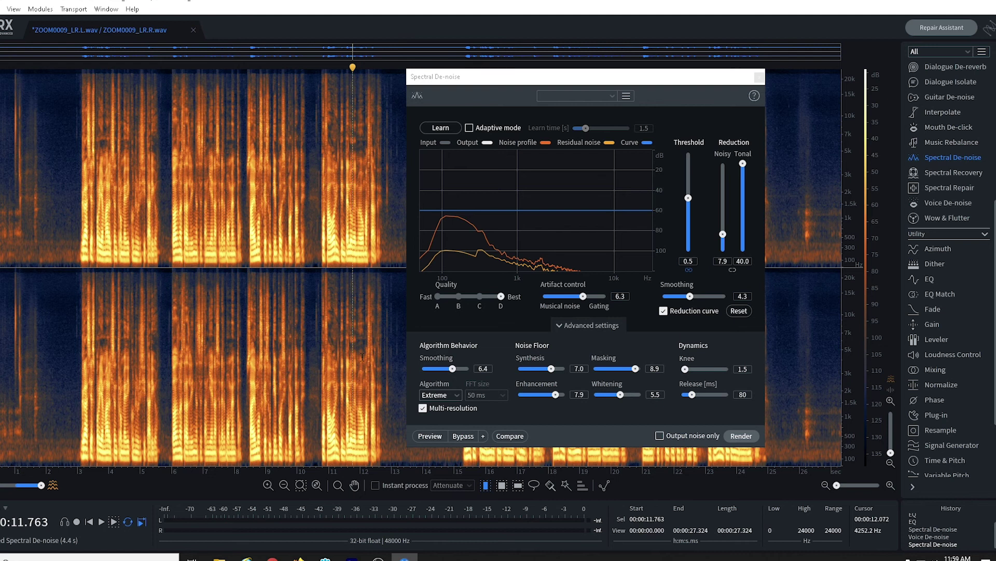
{"action": "left_click", "coordinate": [360, 357]}
{"action": "key", "text": "space"}
{"action": "left_click", "coordinate": [345, 363]}
{"action": "key", "text": "space"}
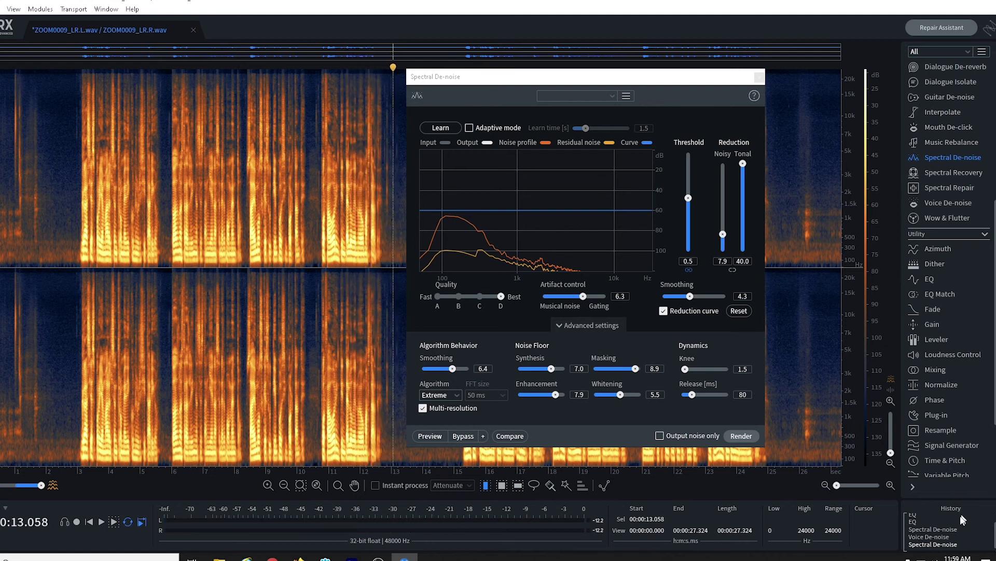
- Switch the history to the Initial State and play the unprocessed recording from about 11.4 to 15 seconds
{"action": "scroll", "coordinate": [949, 522], "scroll_direction": "up", "scroll_amount": 1}
{"action": "left_click", "coordinate": [929, 517]}
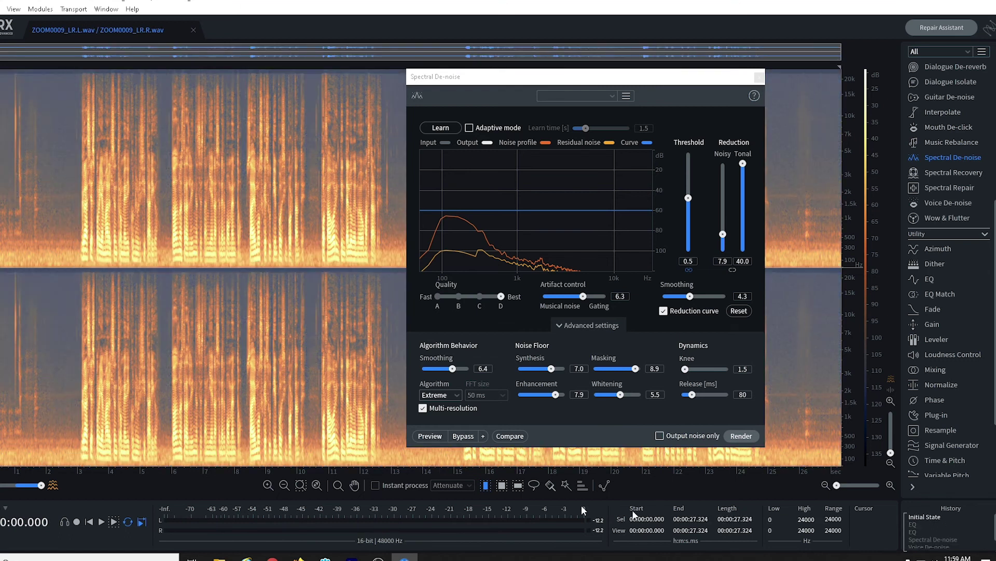
{"action": "left_click", "coordinate": [366, 438]}
{"action": "left_click", "coordinate": [342, 415]}
{"action": "key", "text": "space"}
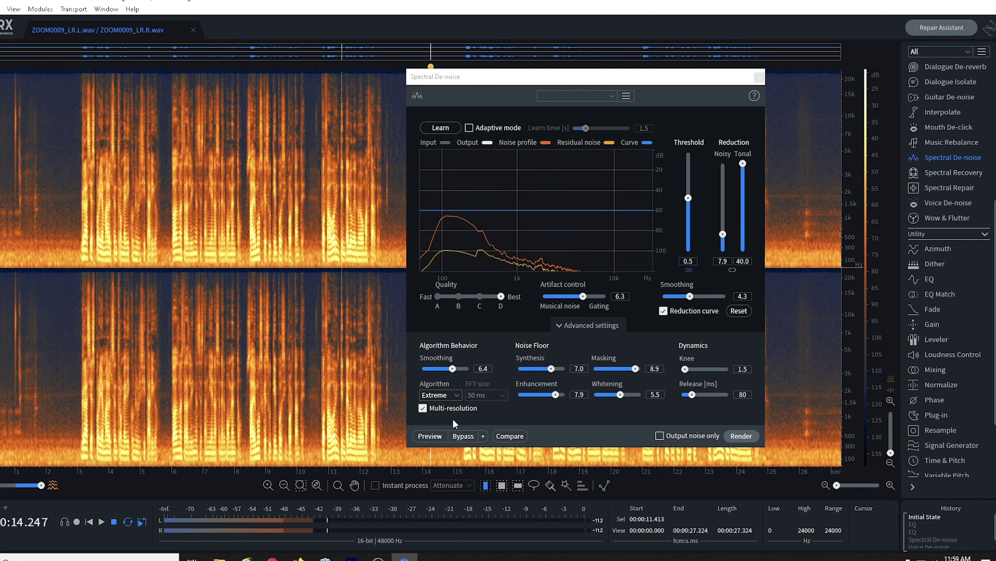
{"action": "key", "text": "space"}
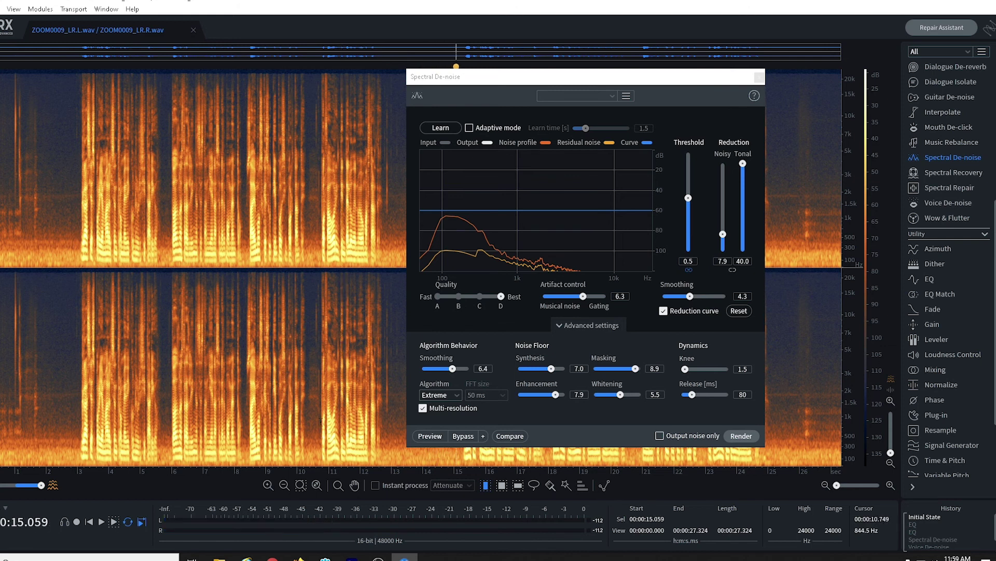
- Restore the latest Spectral De-noise history state and play the recording from about 10.7 to 14 seconds
{"action": "left_click", "coordinate": [321, 421]}
{"action": "scroll", "coordinate": [934, 537], "scroll_direction": "down", "scroll_amount": 1}
{"action": "left_click", "coordinate": [935, 544]}
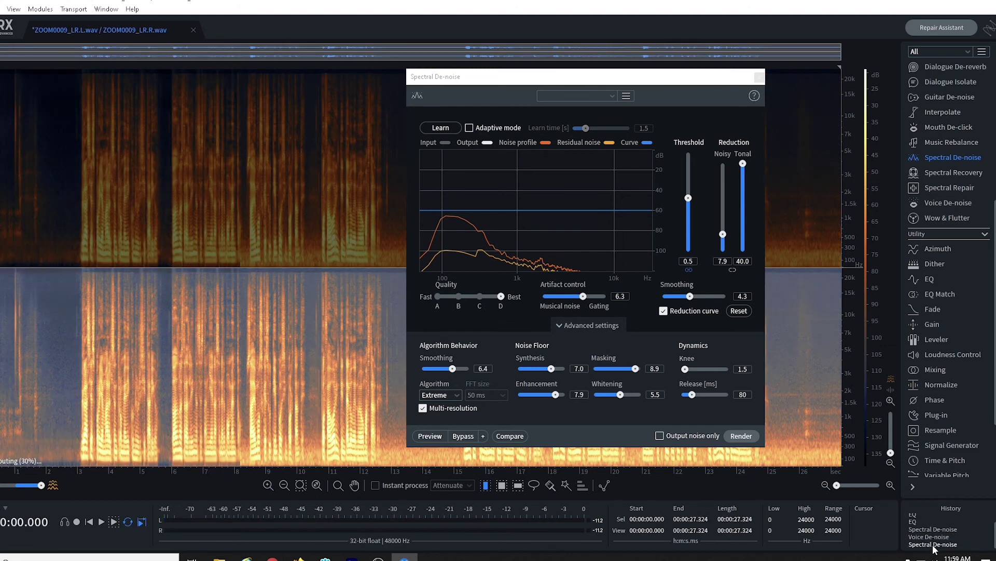
{"action": "left_click", "coordinate": [323, 399]}
{"action": "key", "text": "space"}
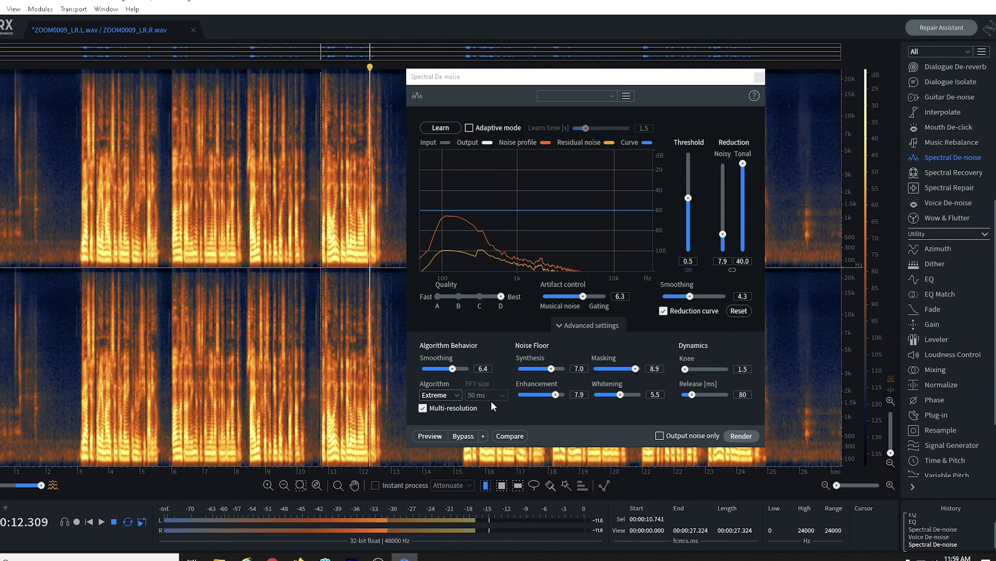
{"action": "key", "text": "space"}
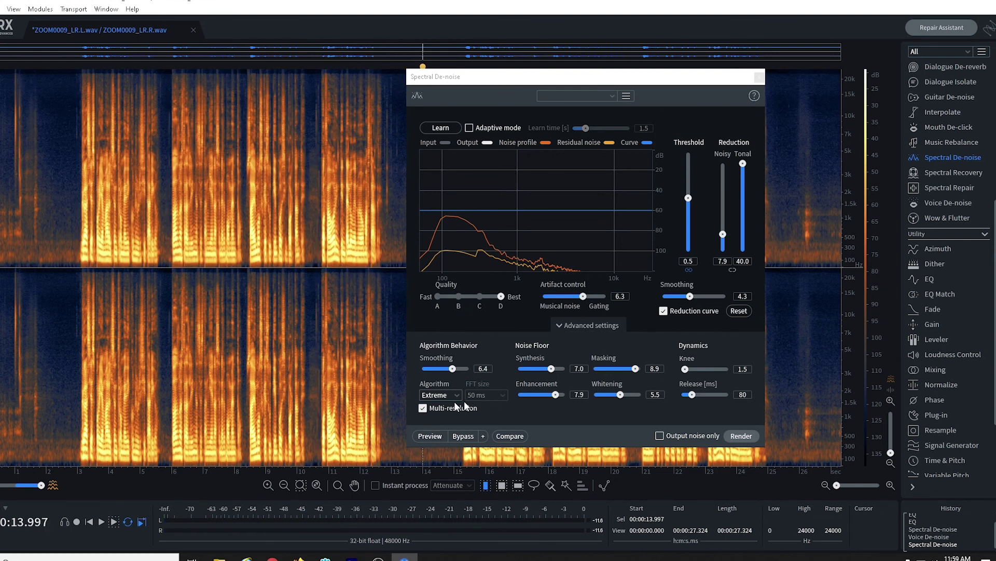
{"action": "left_click", "coordinate": [375, 407]}
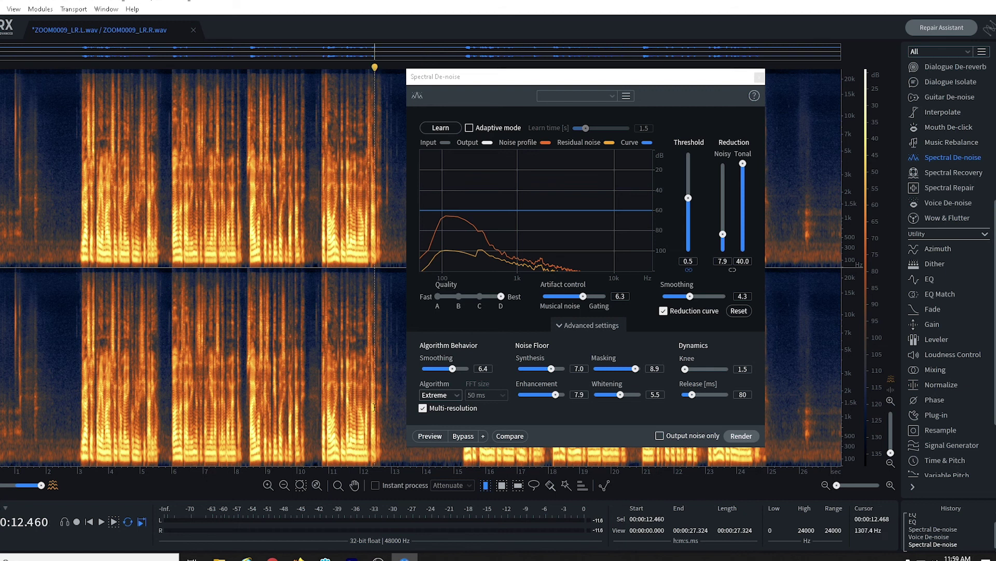
{"action": "key", "text": "ctrl+a"}
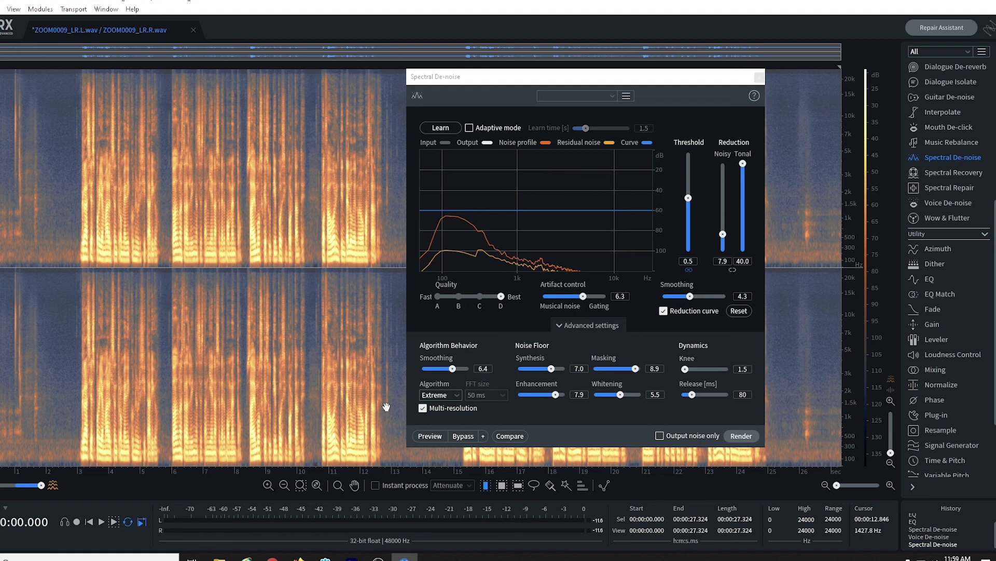
{"action": "left_click", "coordinate": [386, 406]}
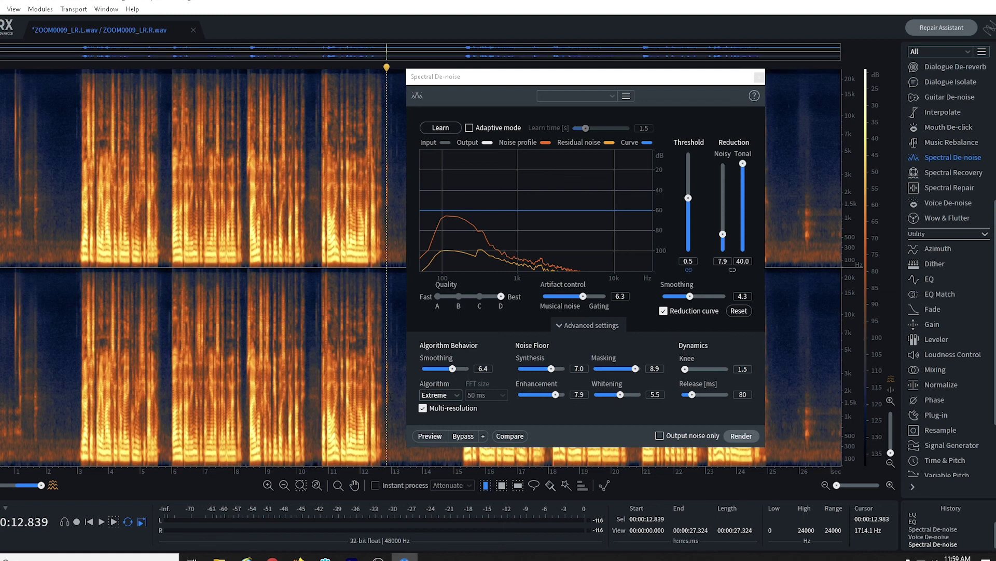
- Close Spectral De-noise and render Voice De-noise on the entire recording with the reduction set to 4.2 dB
{"action": "left_click", "coordinate": [759, 78]}
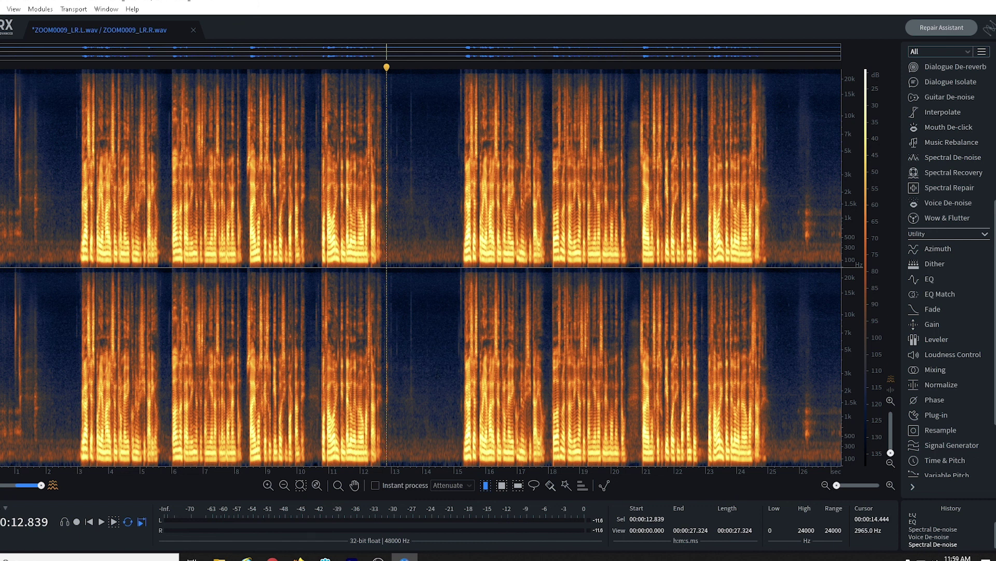
{"action": "key", "text": "ctrl+a"}
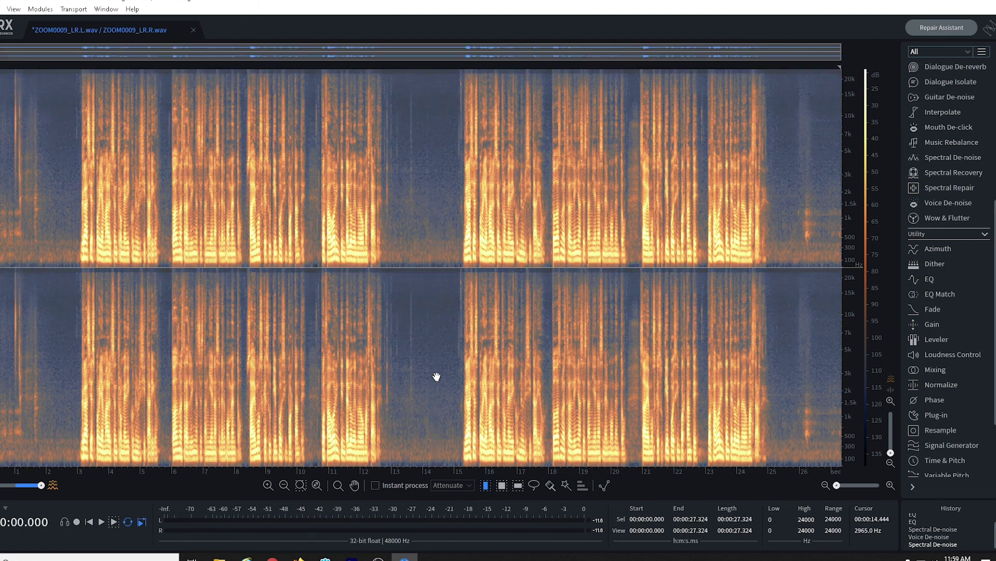
{"action": "left_click", "coordinate": [936, 204]}
{"action": "left_click_drag", "start_coordinate": [800, 228], "coordinate": [802, 239]}
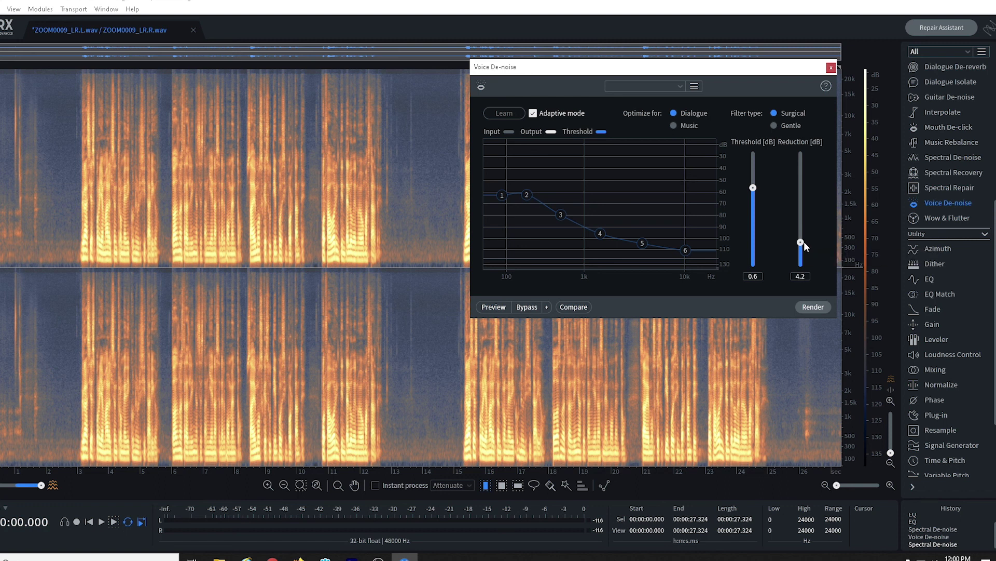
{"action": "left_click", "coordinate": [810, 307]}
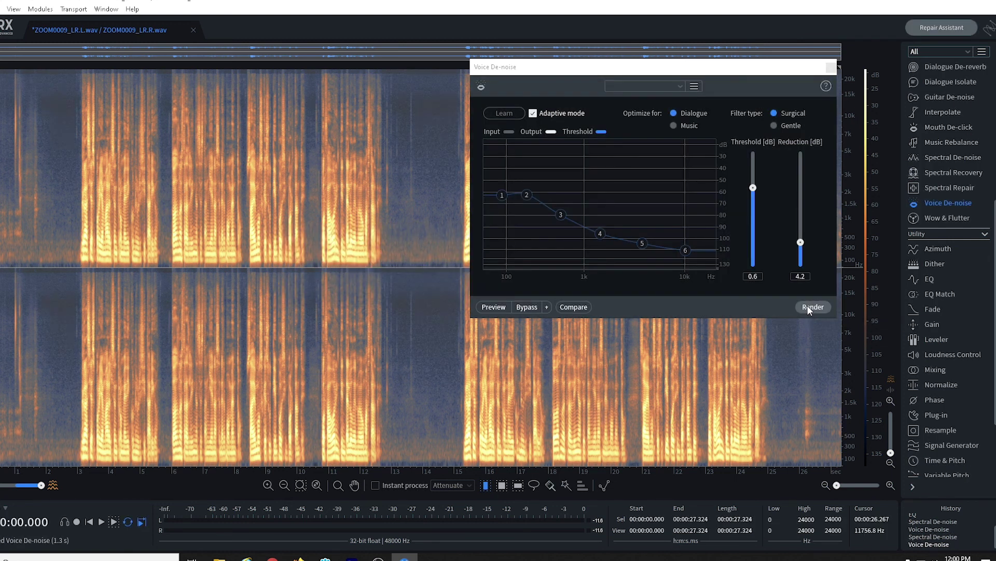
- Play the recording with the second Voice De-noise pass from about 10.7 to 14.1 seconds
{"action": "left_click", "coordinate": [345, 392]}
{"action": "left_click", "coordinate": [314, 384]}
{"action": "left_click", "coordinate": [319, 385]}
{"action": "key", "text": "space"}
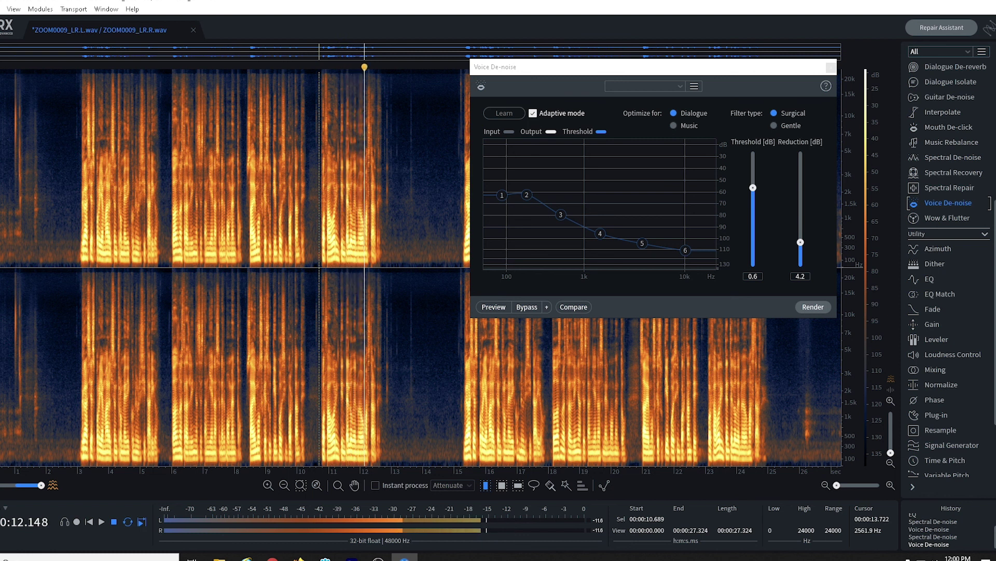
{"action": "key", "text": "space"}
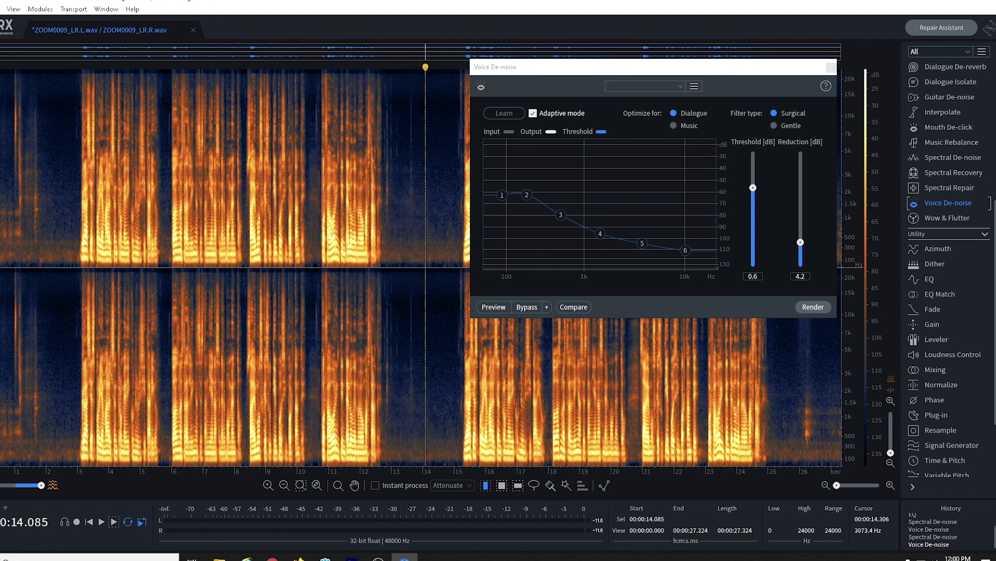